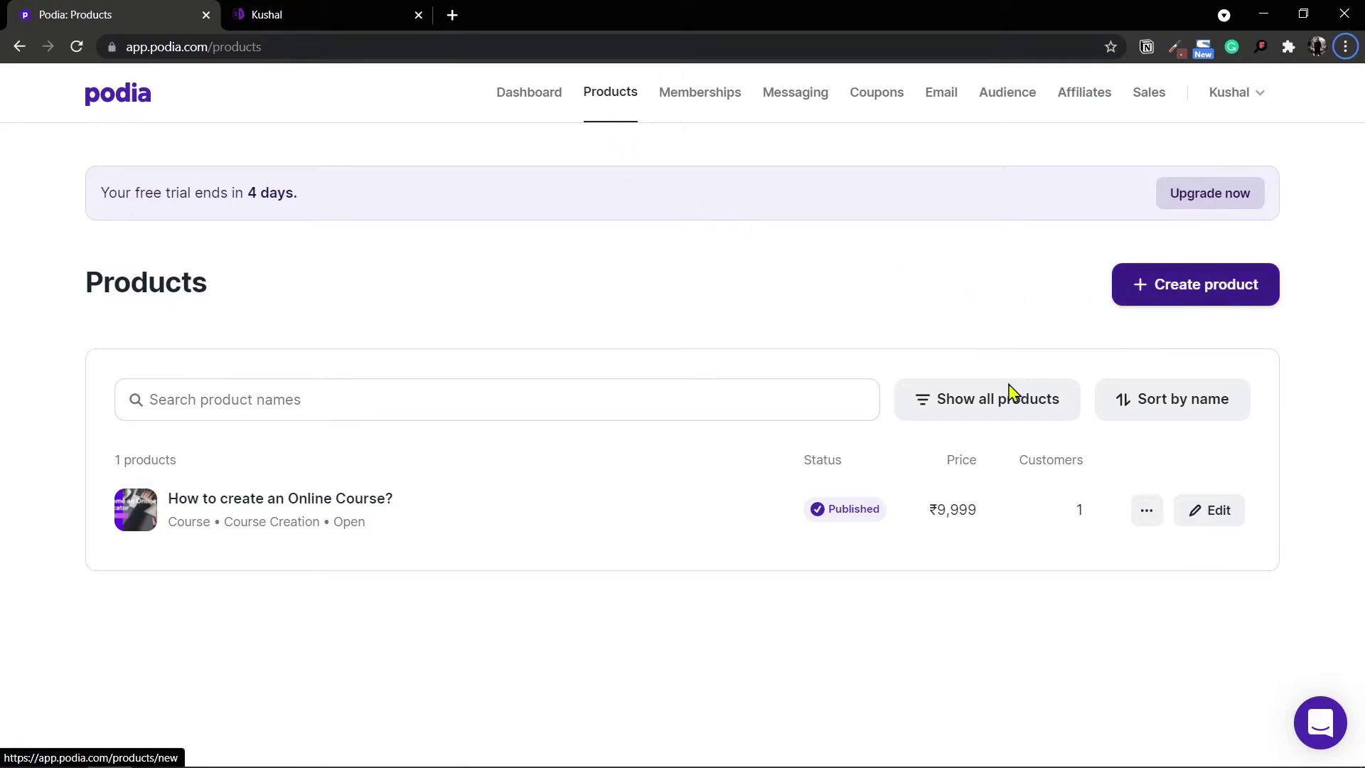
- Start creating a new product from the Products page, which lists the existing course
left_click_drag(405, 501, 177, 498)
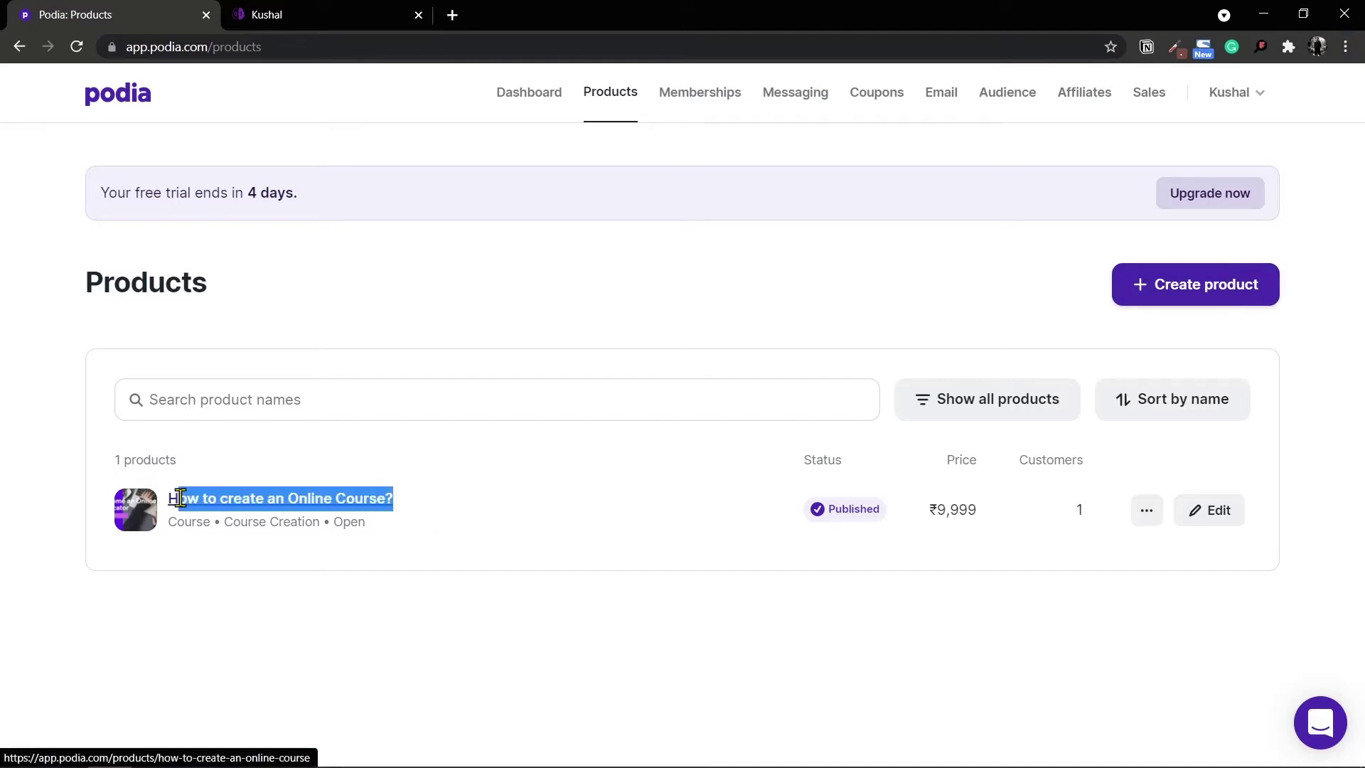
left_click(329, 604)
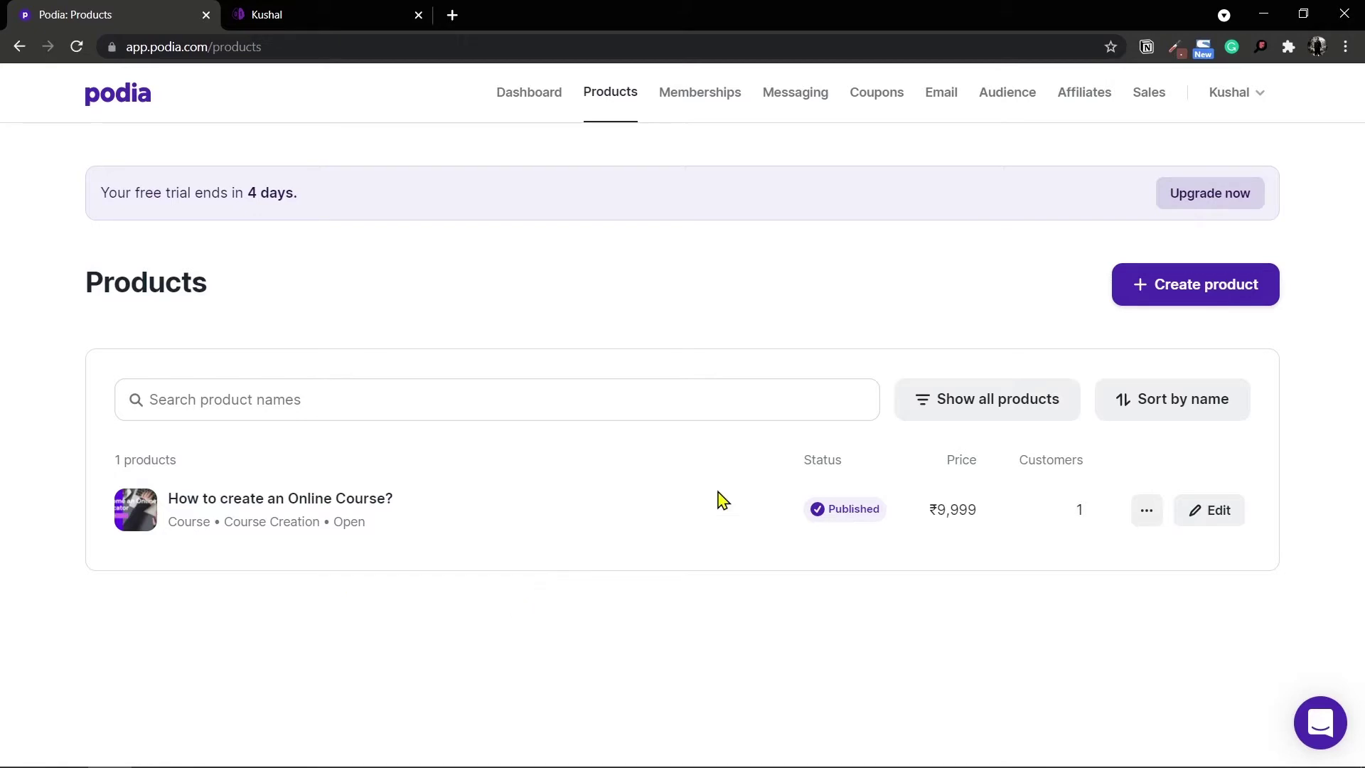
left_click(1198, 291)
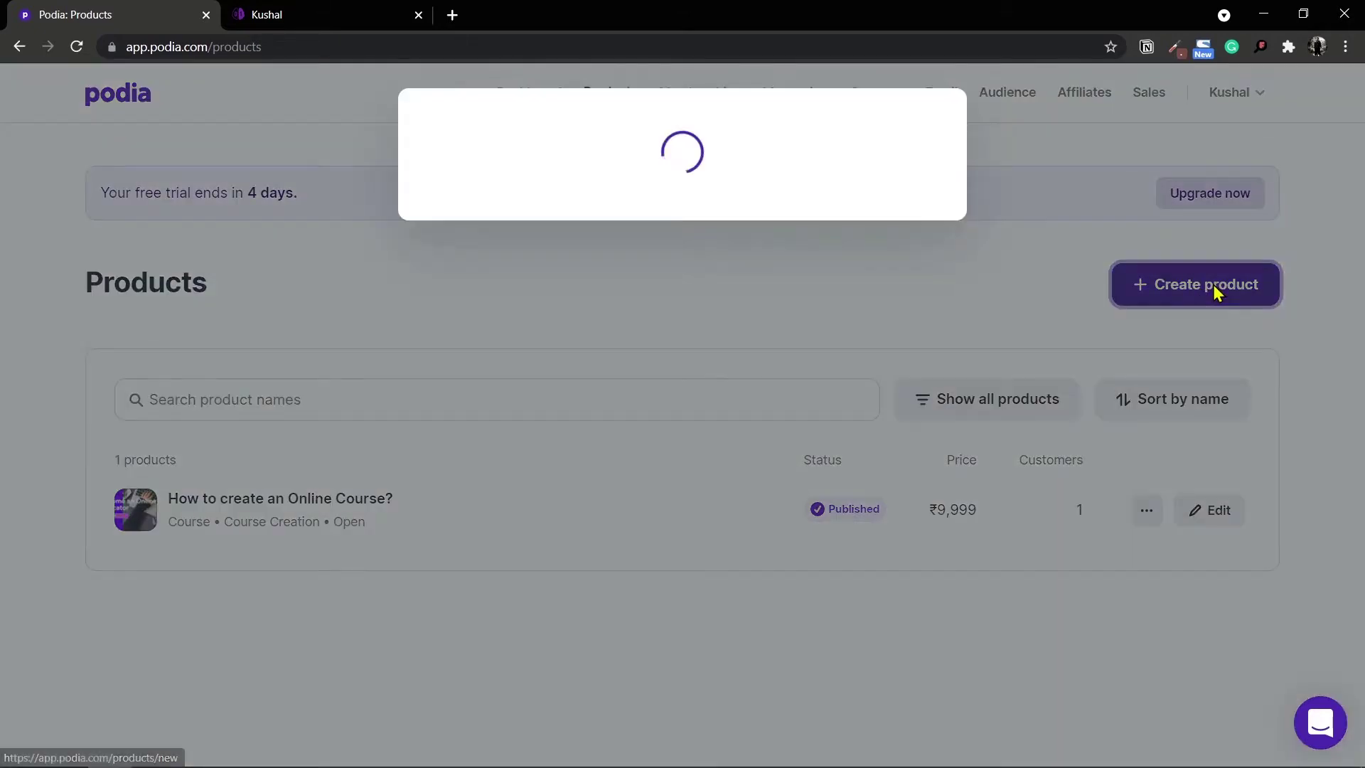
- Create a digital download named Ebook on "What All Is Needed To Create An Online Course"
left_click(670, 219)
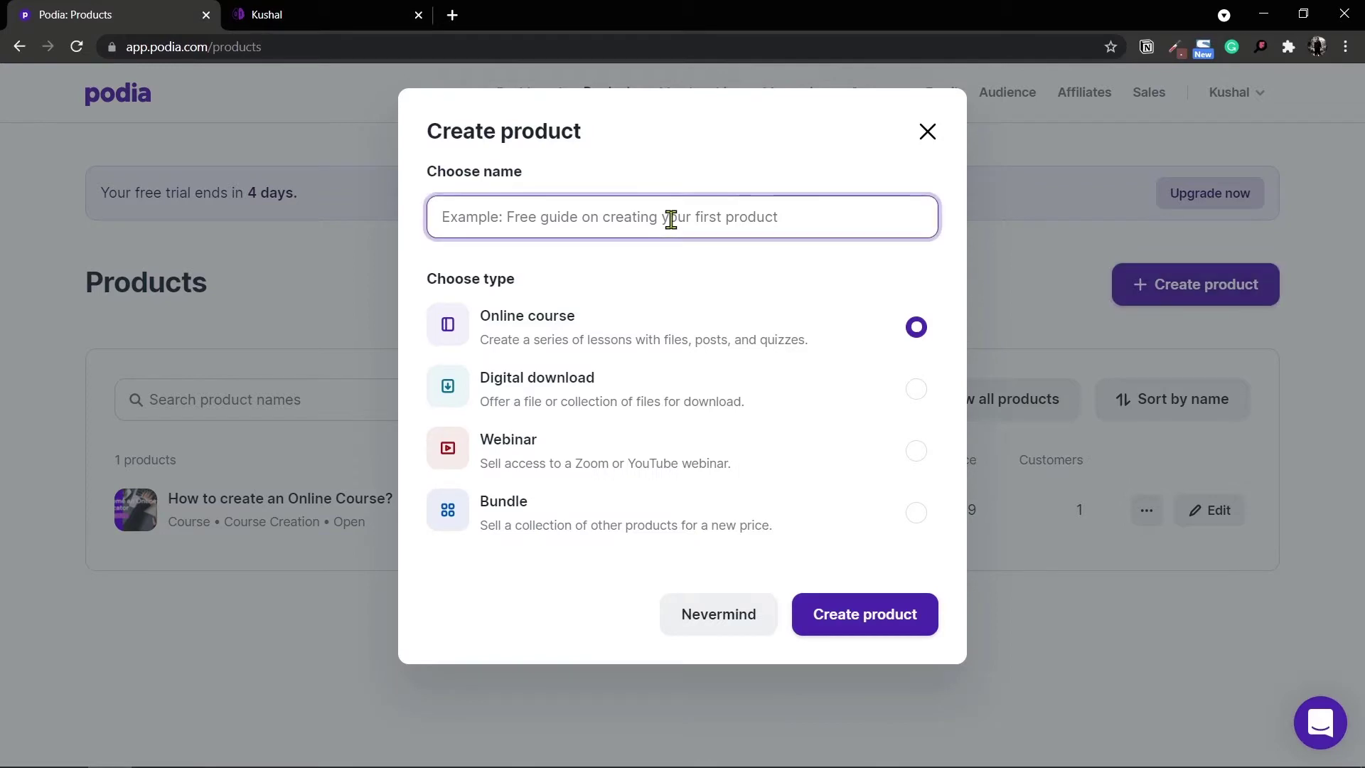
type("Ebook on \"What All Is Needed To Create An Online Course\"")
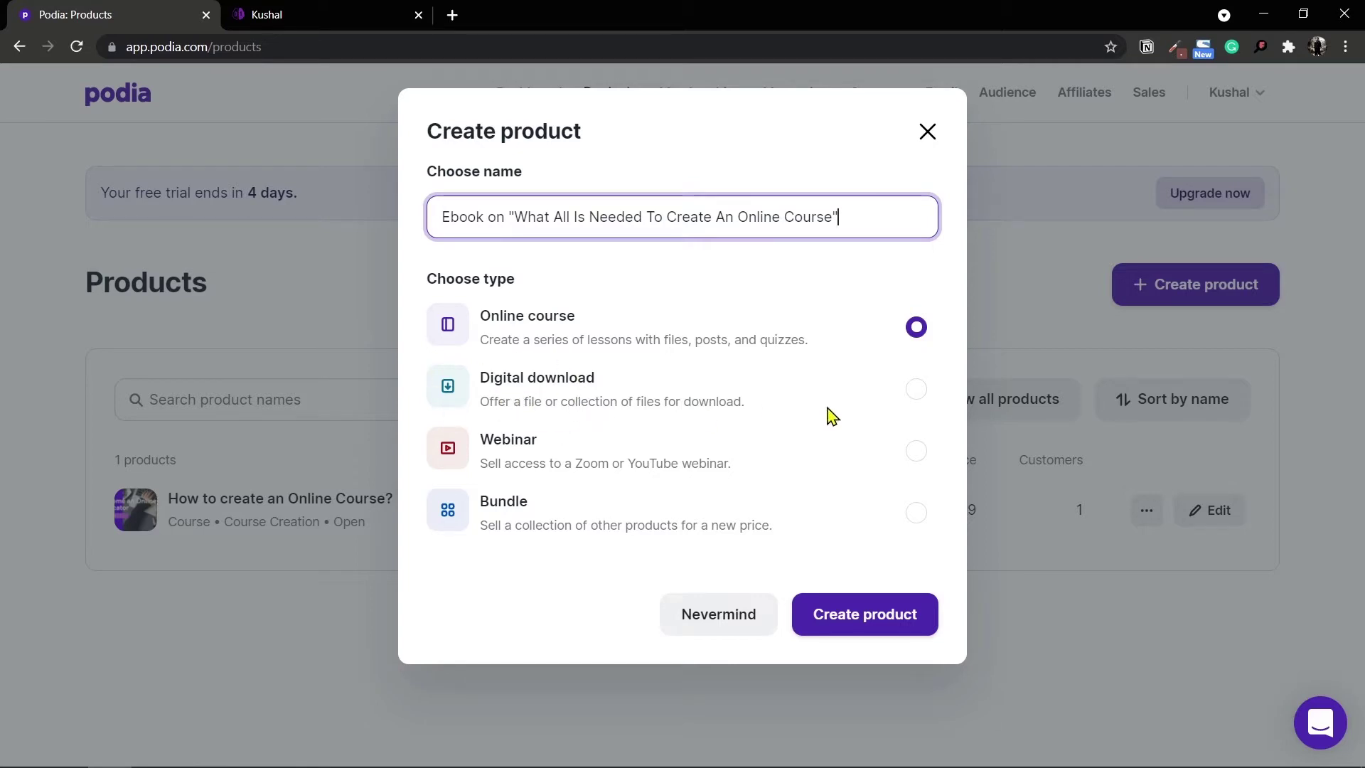
left_click(916, 392)
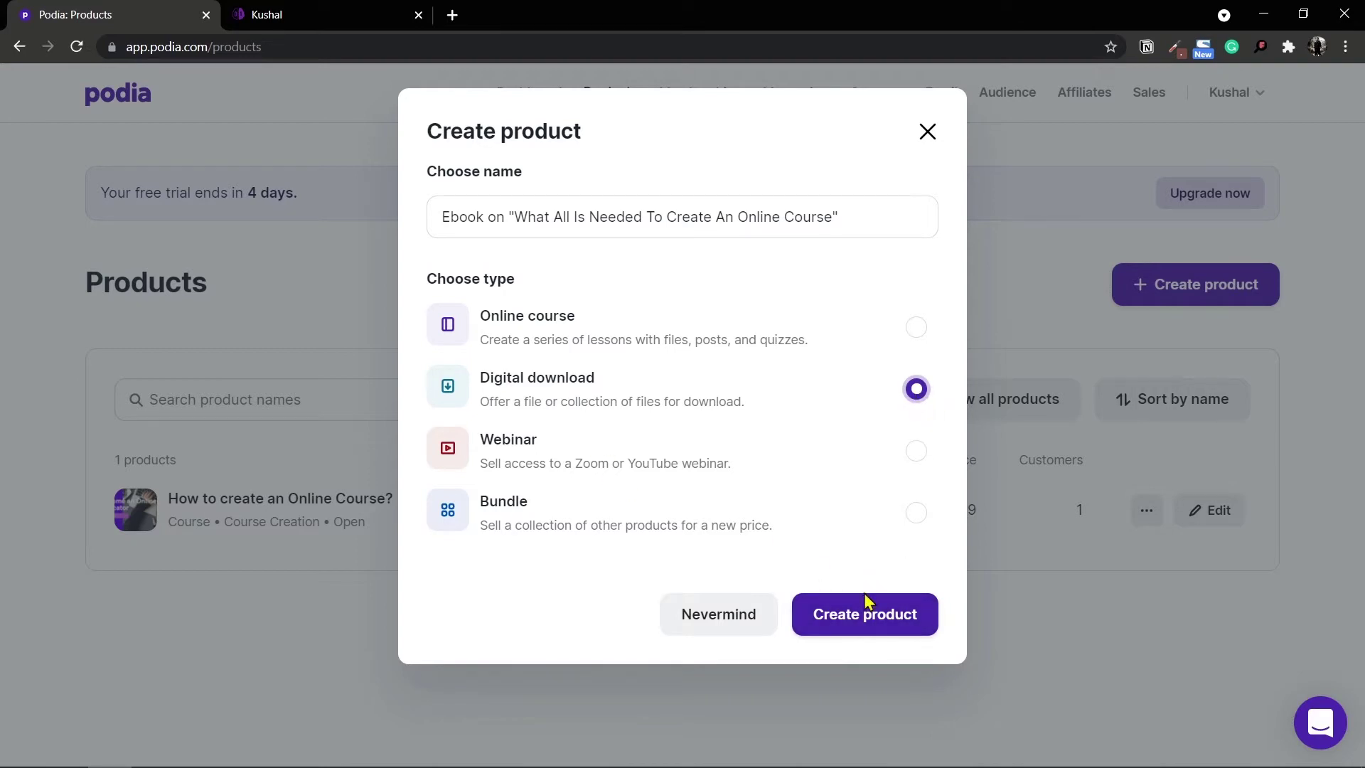
left_click(905, 622)
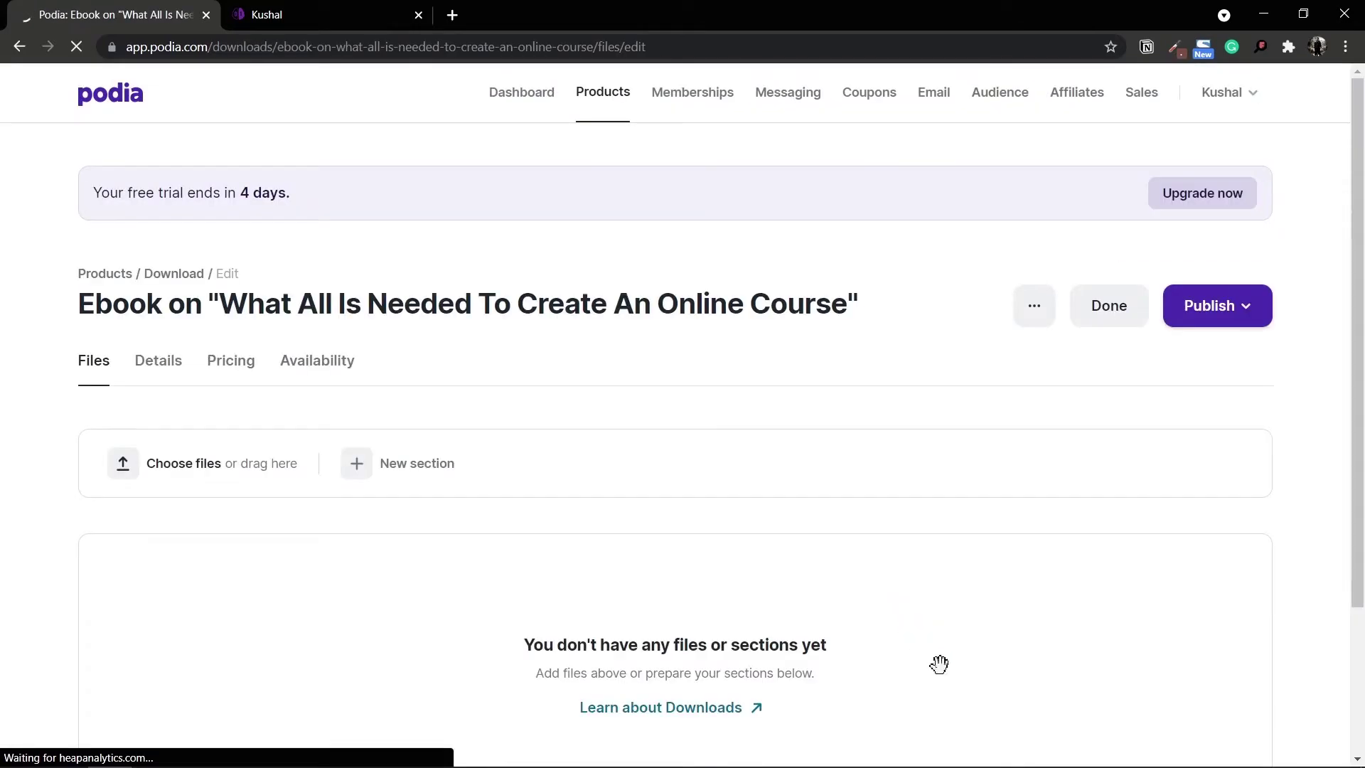
- Upload the PDF What all is needed for Online Course to the ebook's files
scroll(812, 532, "down", 1)
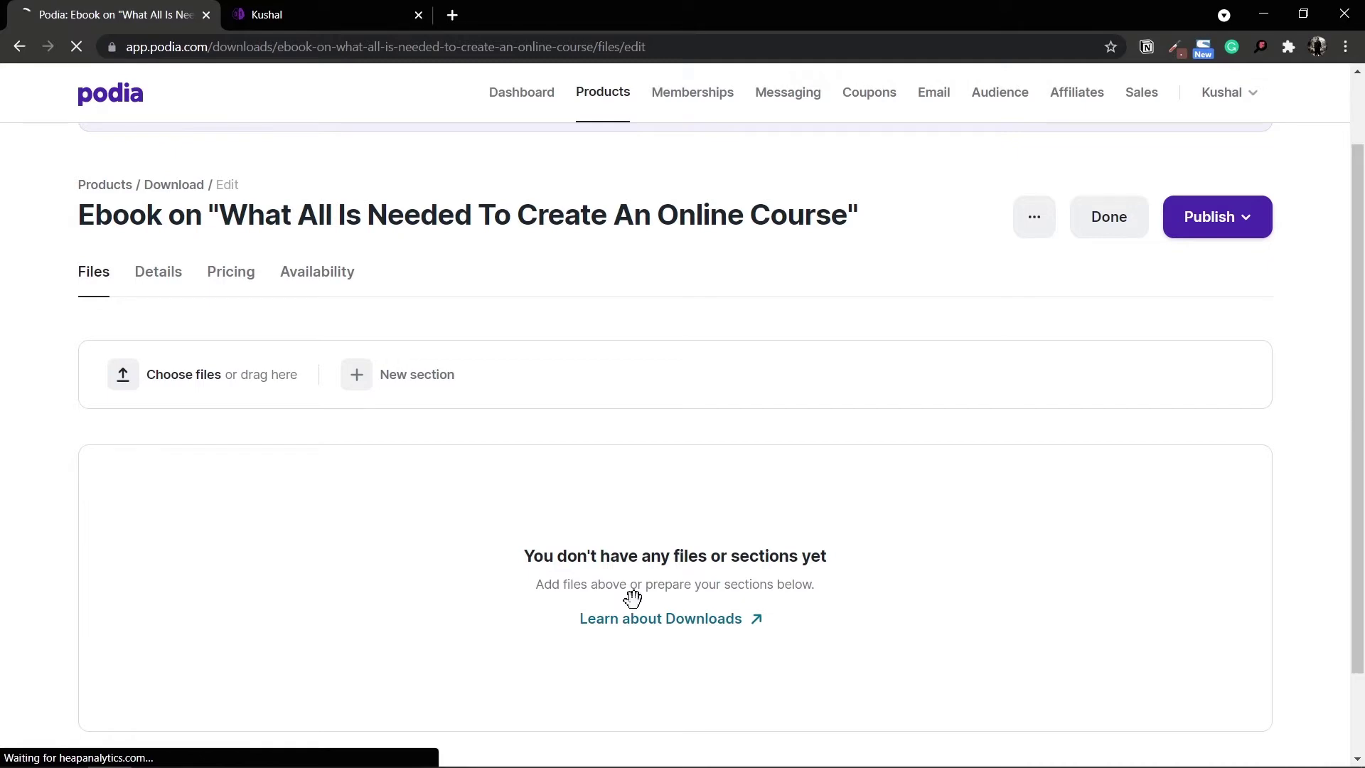
left_click(191, 386)
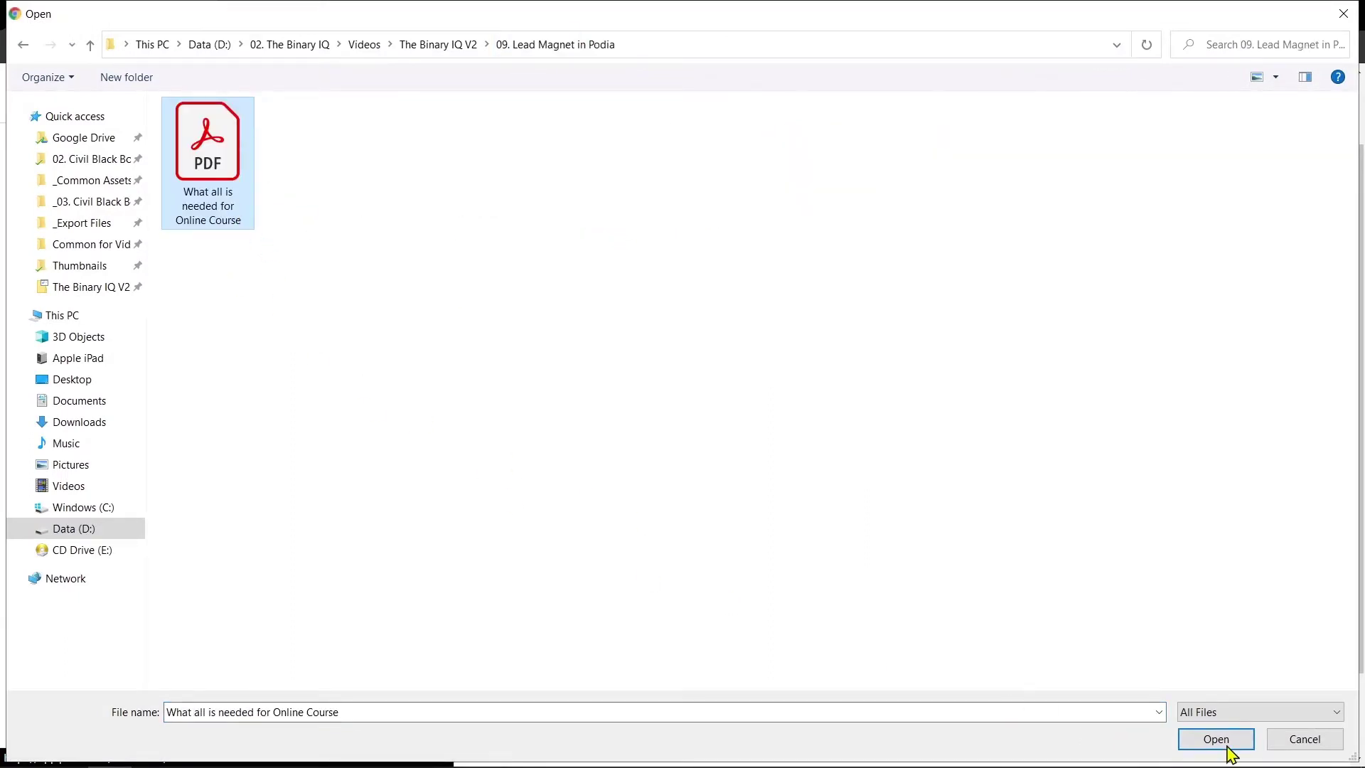
left_click(1227, 744)
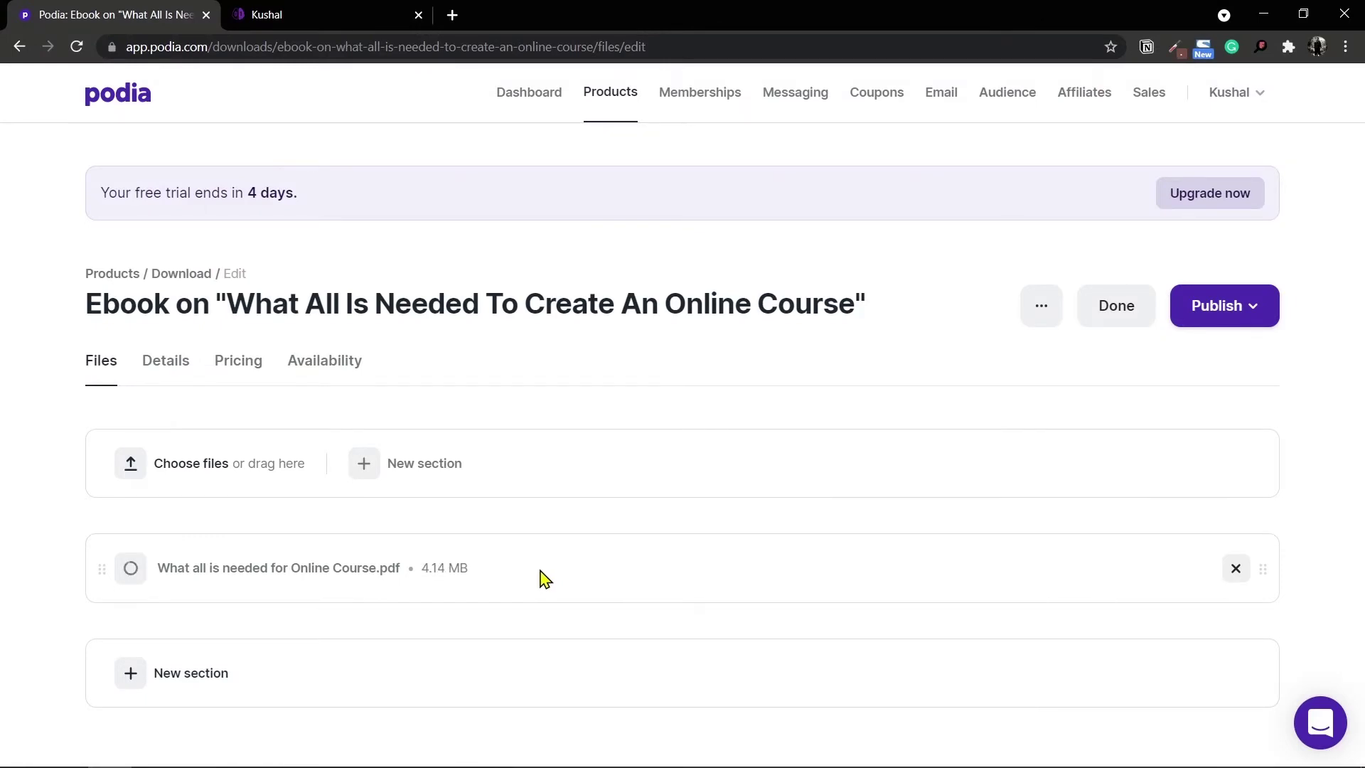
- Retitle the uploaded PDF to Ebook on "What all is needed for Online Course" and save it
left_click(367, 574)
left_click_drag(920, 511, 856, 509)
left_click(609, 509)
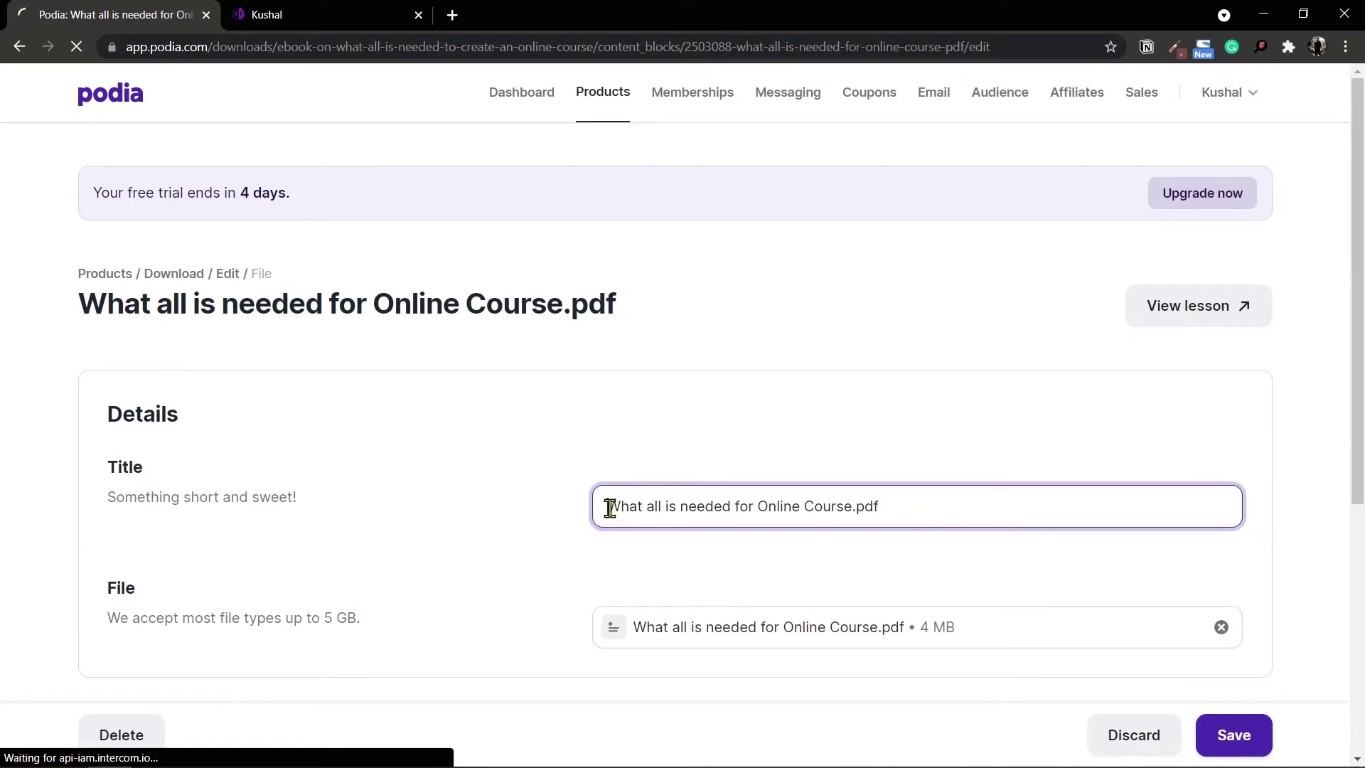
type("Ebook ")
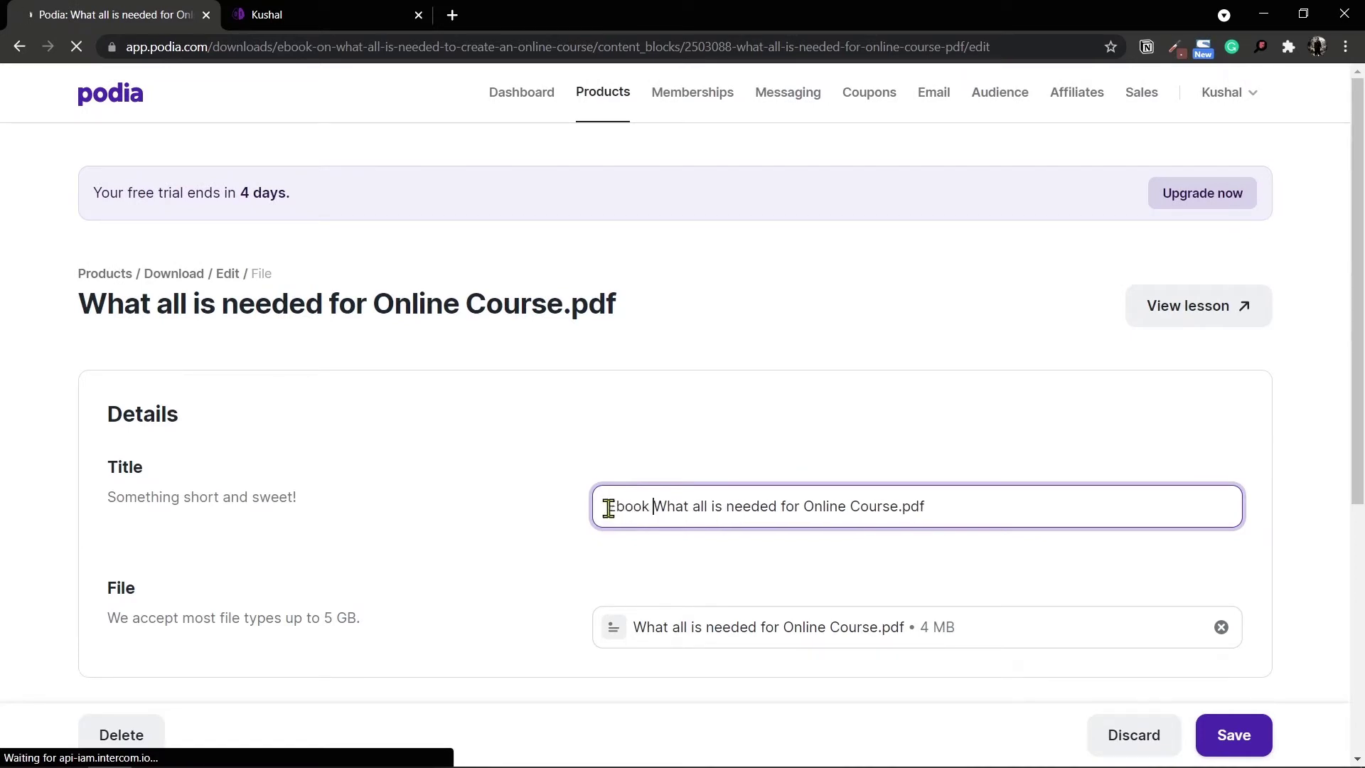
type("on \"")
left_click(981, 511)
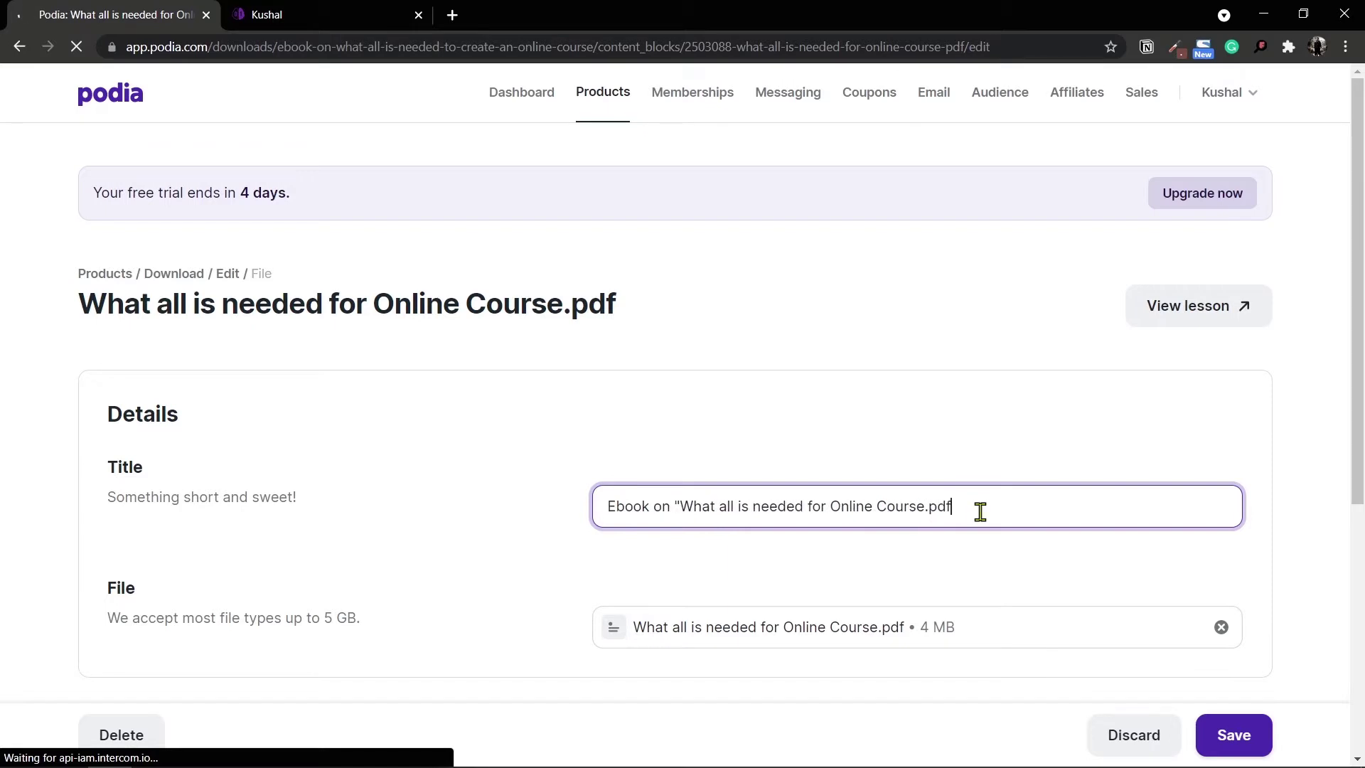
type("\"")
scroll(110, 509, "down", 4)
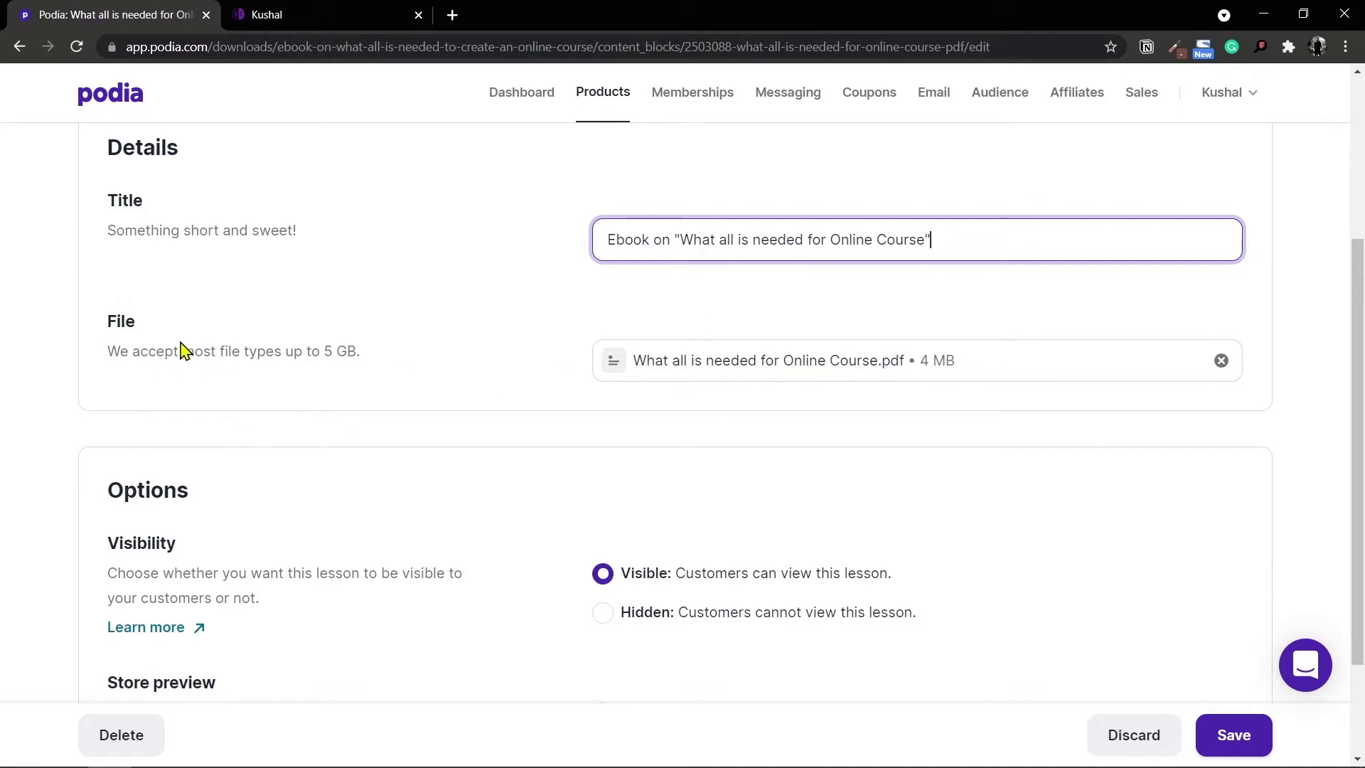
left_click_drag(108, 353, 364, 359)
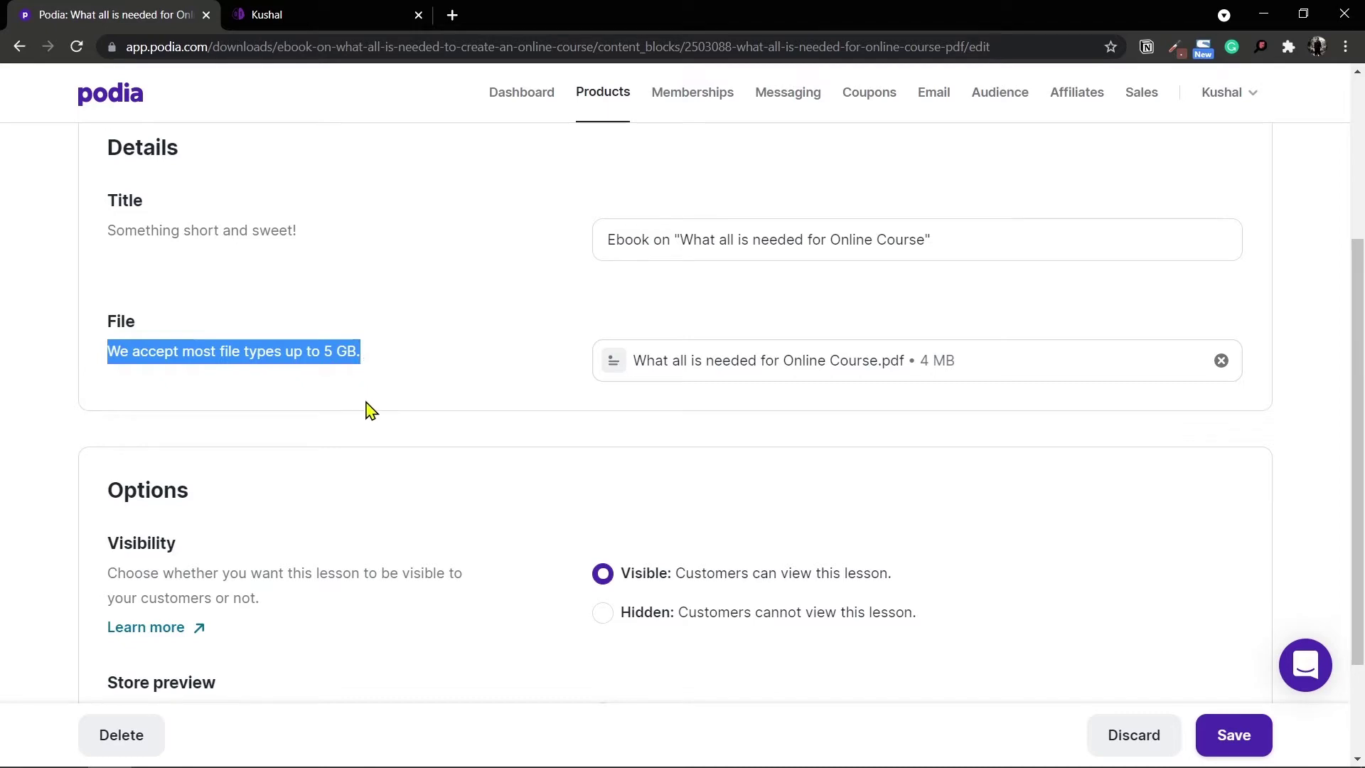
scroll(370, 411, "down", 1)
scroll(517, 451, "down", 1)
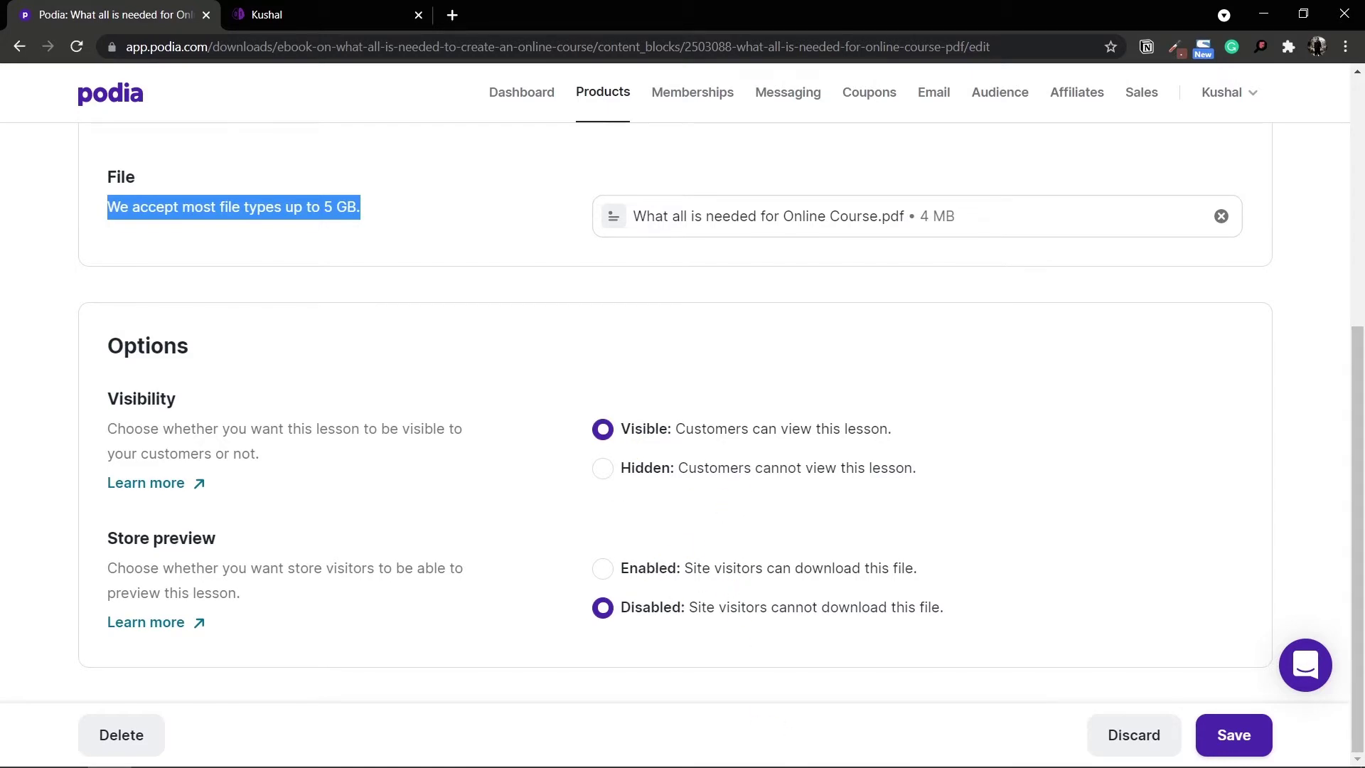
left_click(1245, 747)
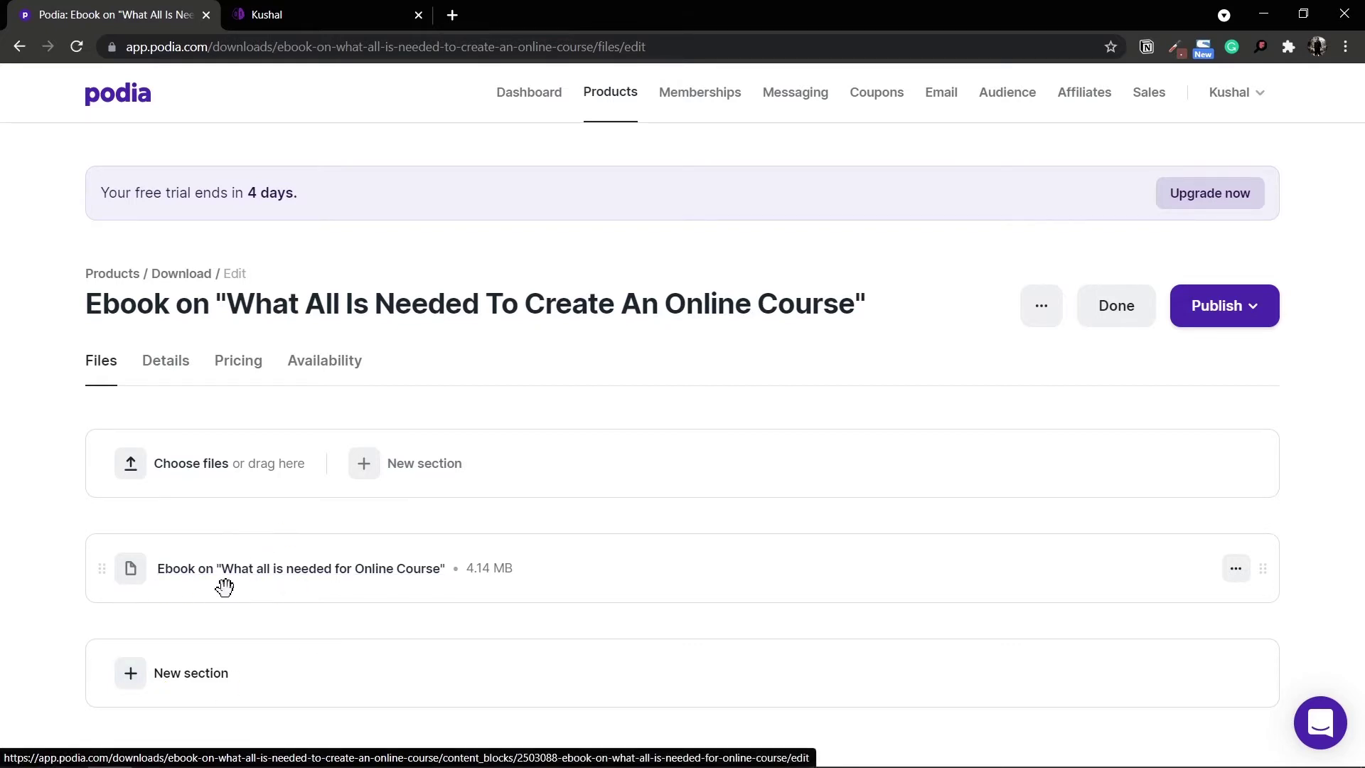
left_click(172, 367)
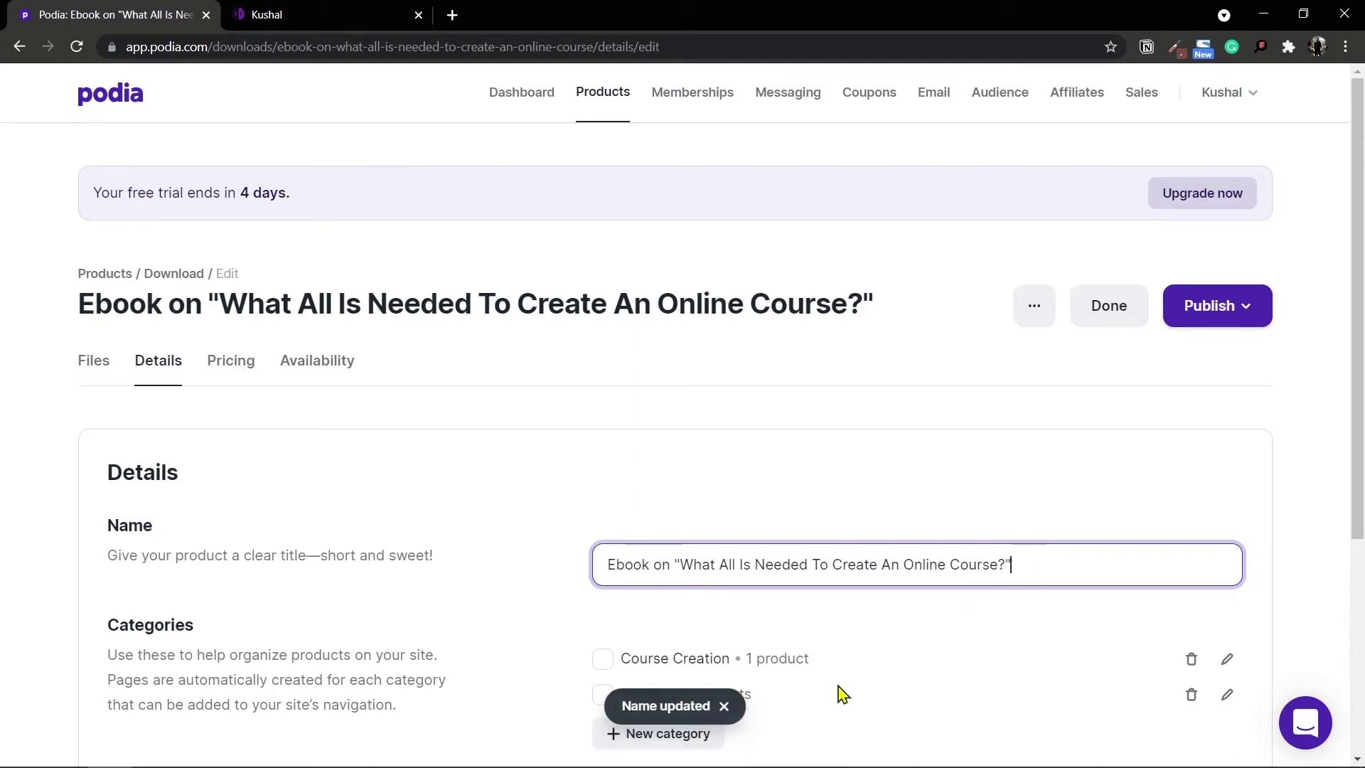
- Add the ebook to the Course Creation and eBook categories
scroll(749, 649, "down", 3)
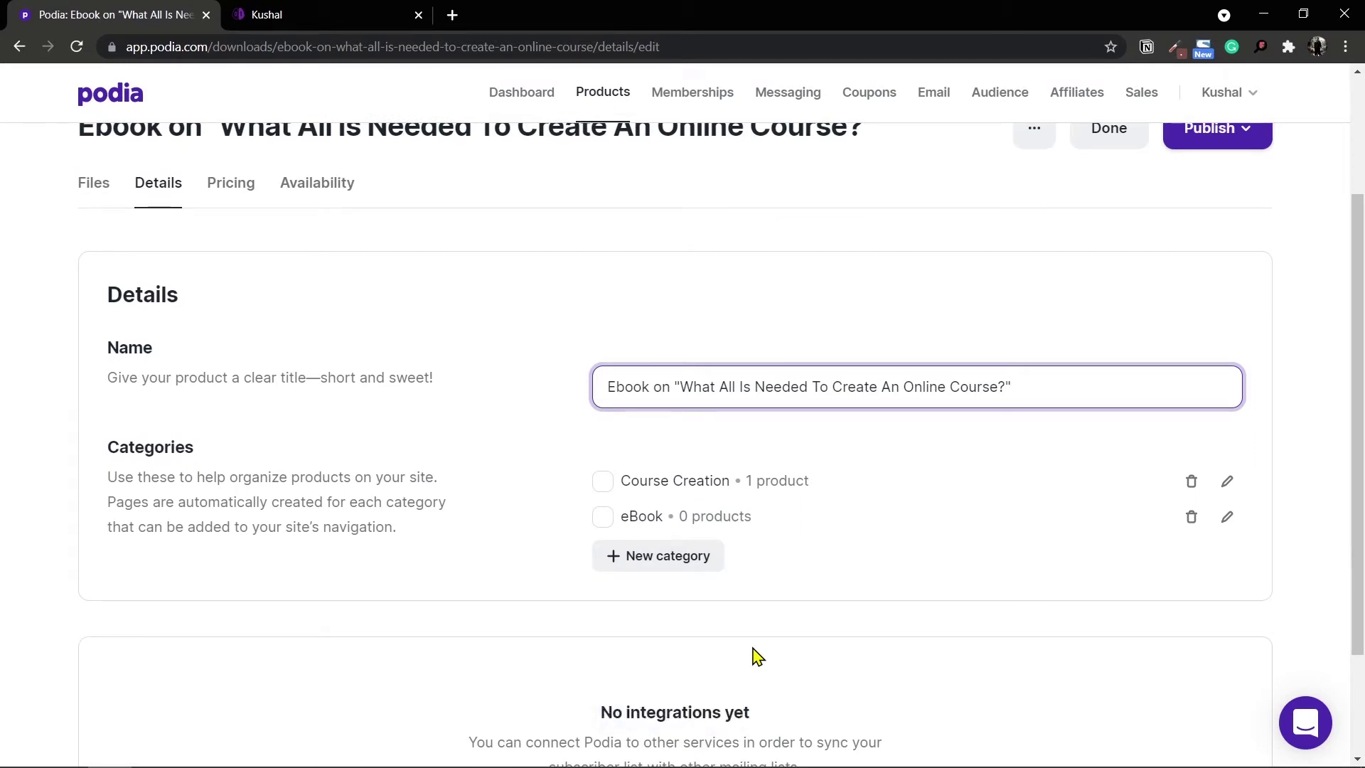
scroll(757, 655, "down", 2)
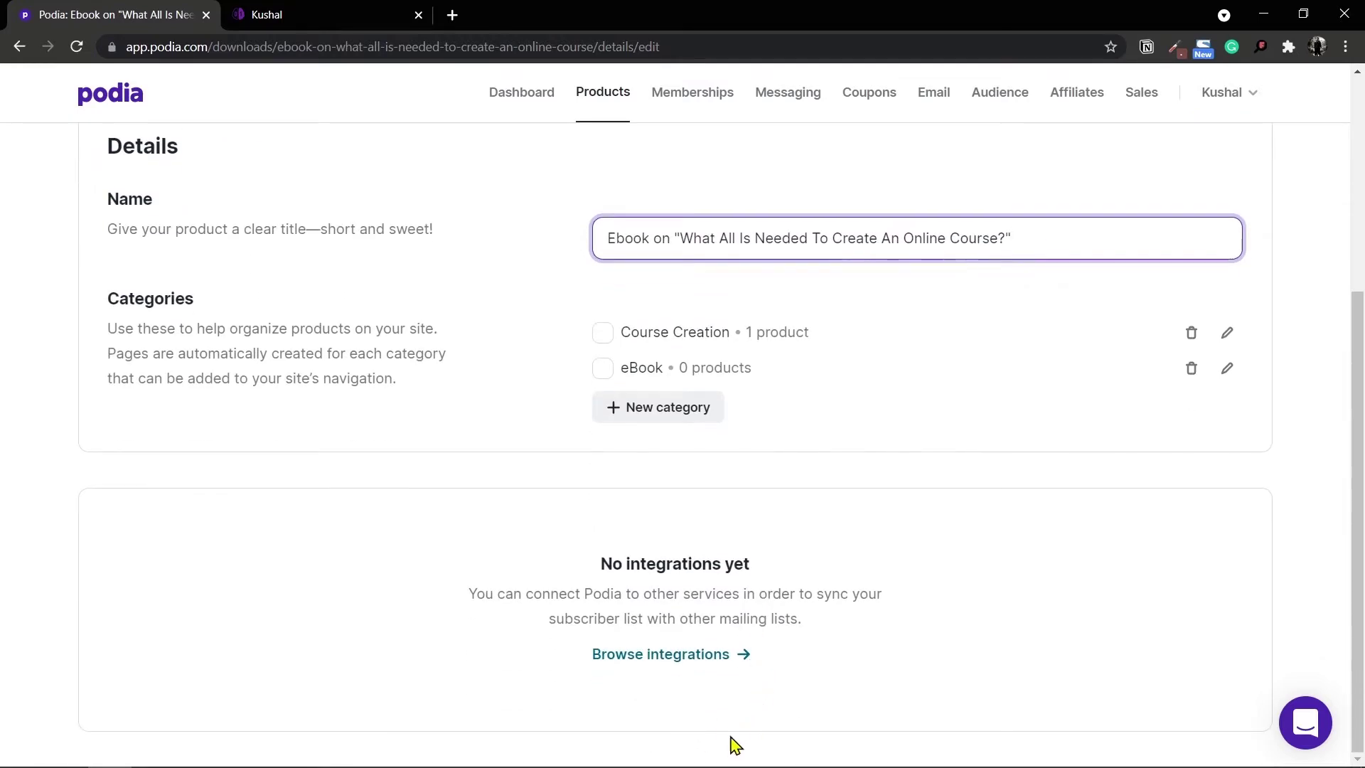
scroll(711, 731, "up", 5)
scroll(811, 686, "down", 1)
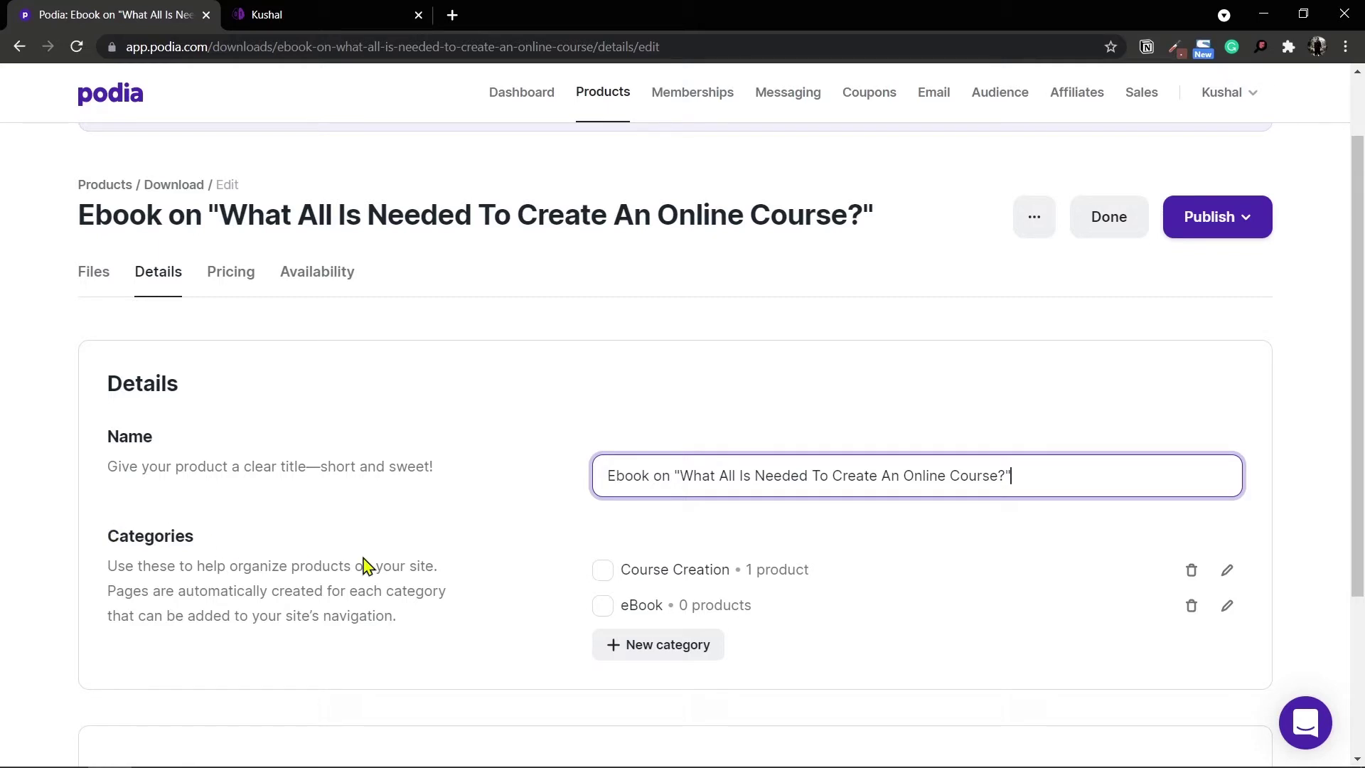
left_click(603, 579)
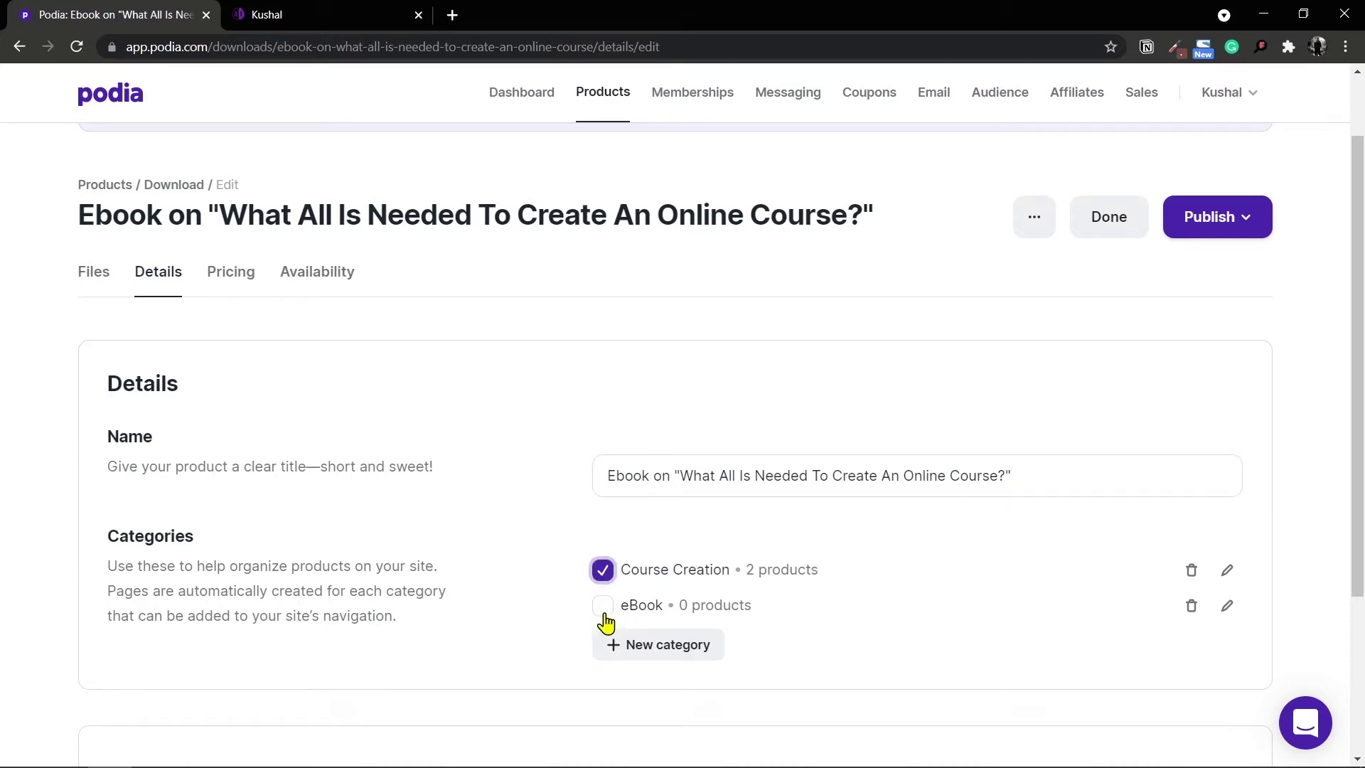
left_click(604, 611)
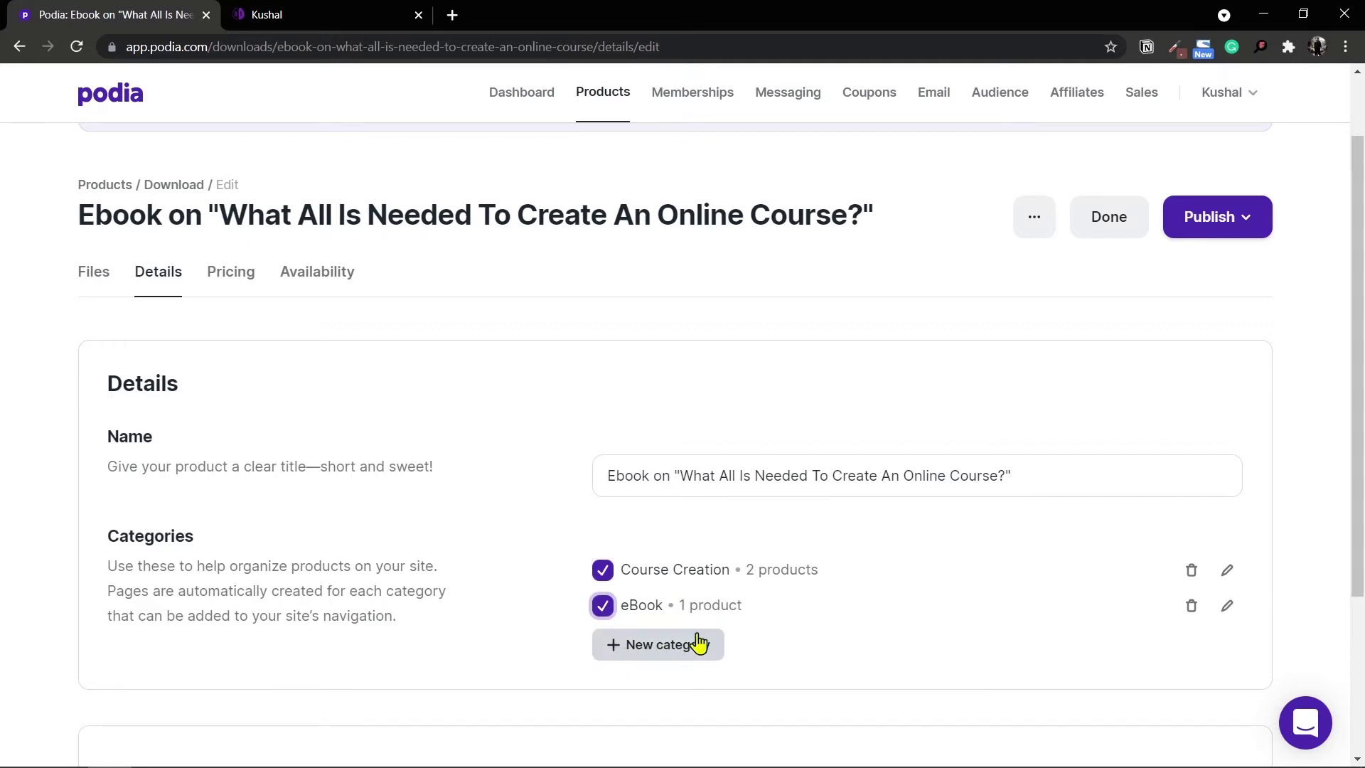
scroll(864, 593, "down", 3)
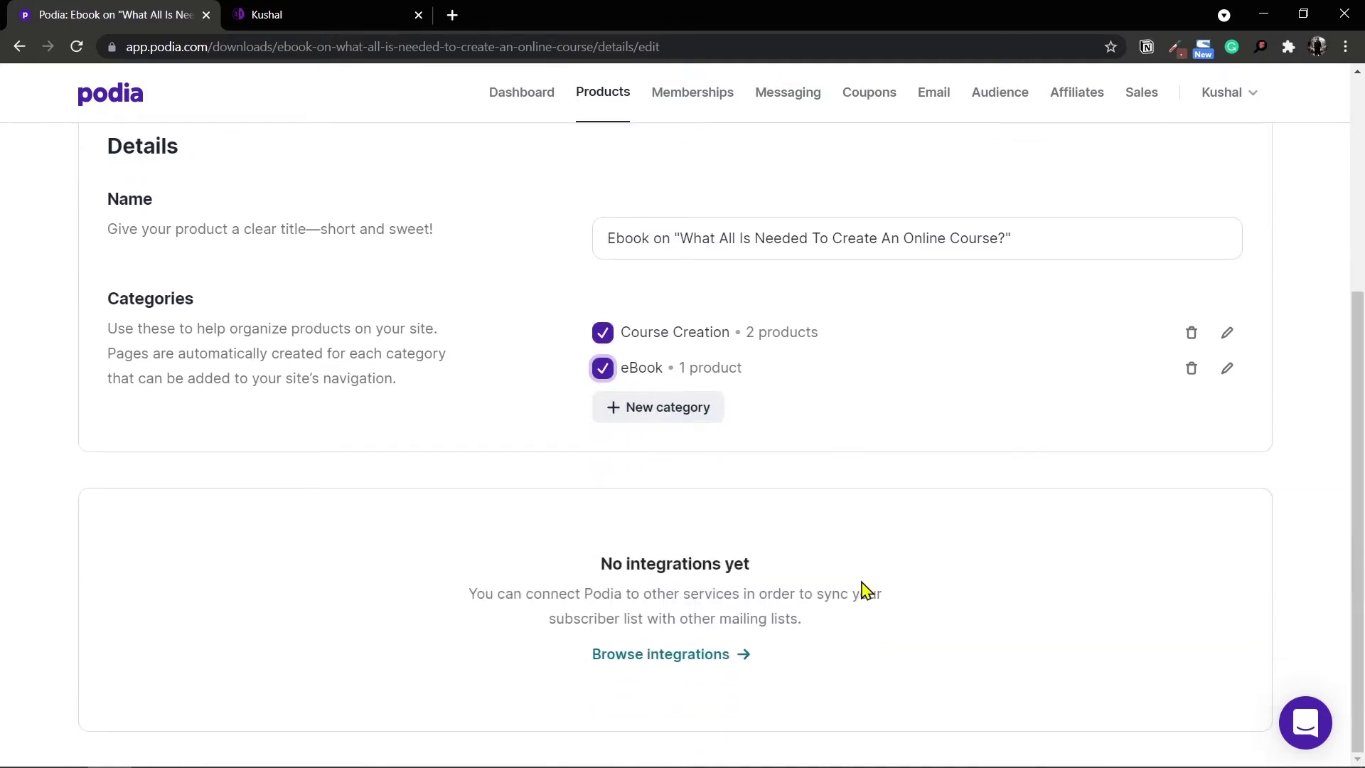
scroll(861, 590, "up", 4)
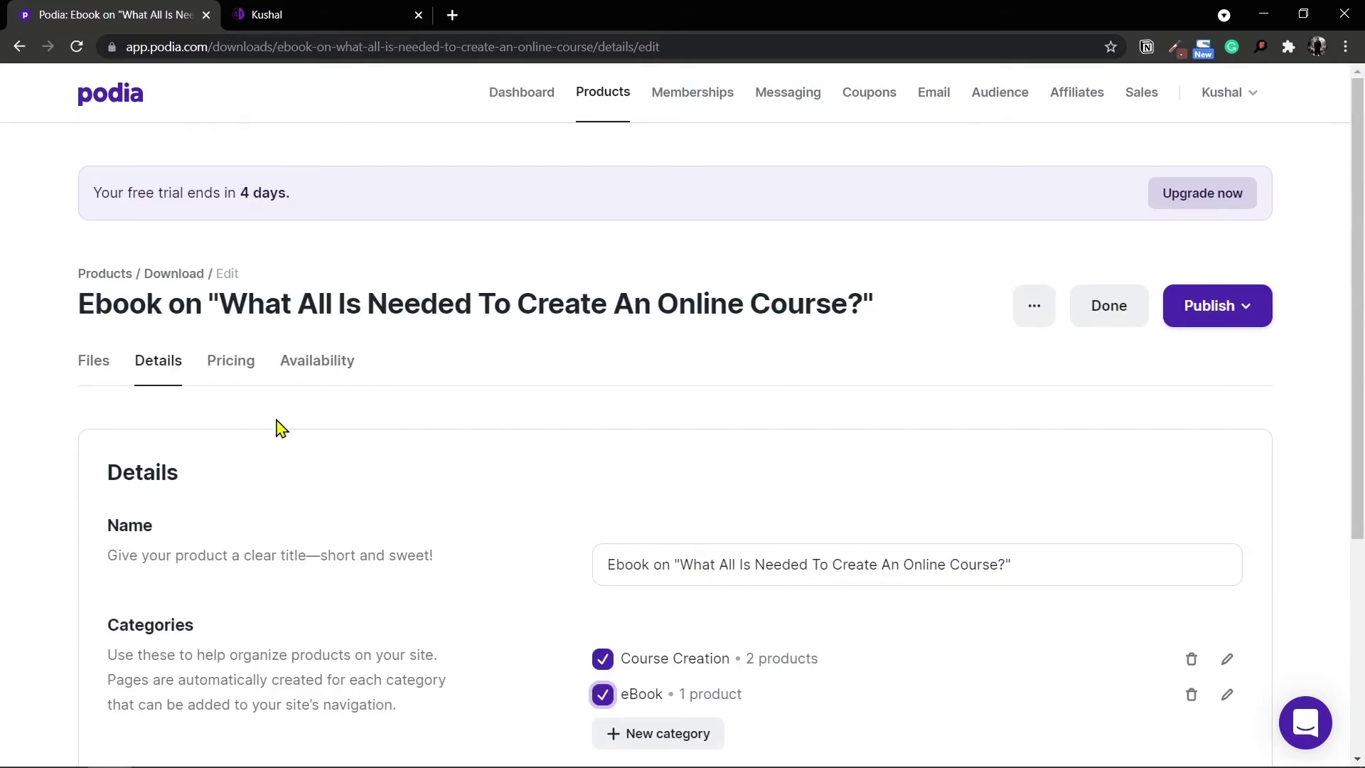
left_click(235, 369)
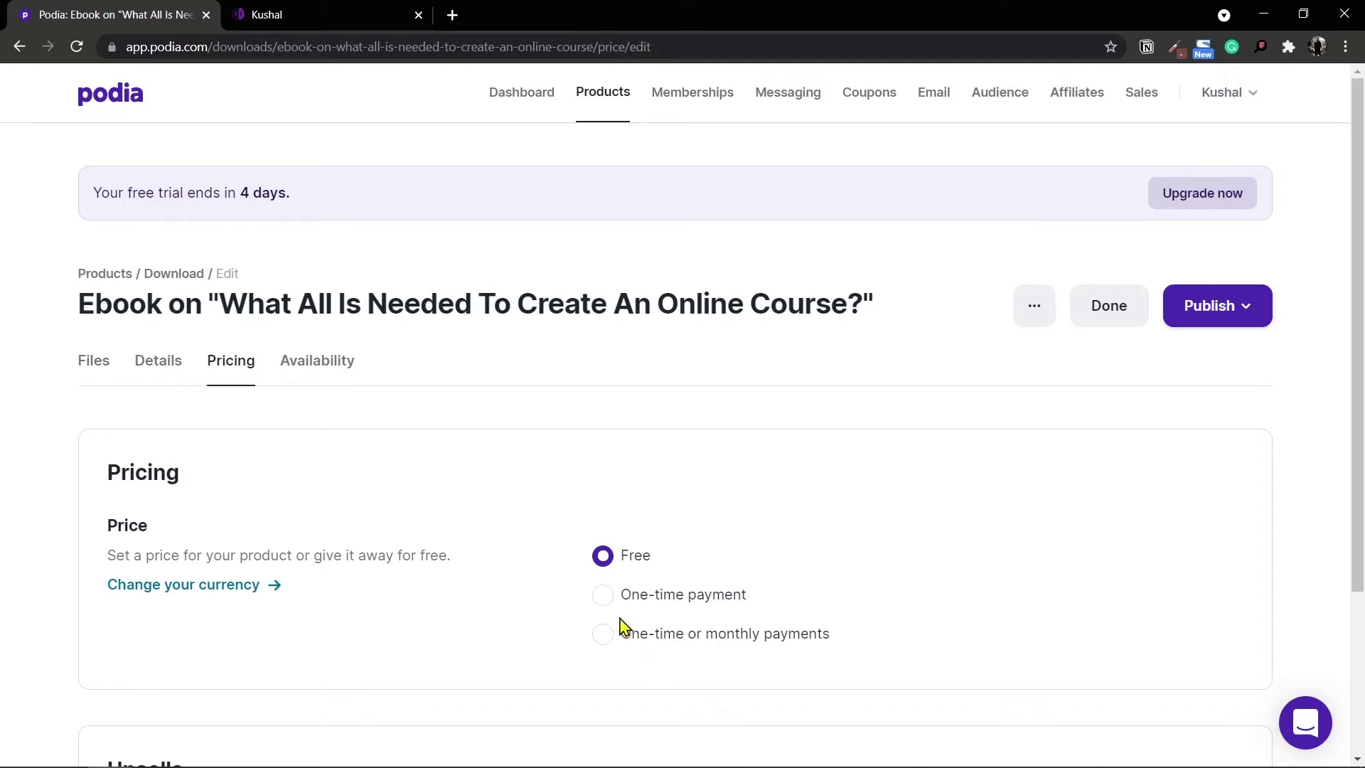
- Price the ebook as a one-time payment of ₹1000.00 INR
left_click(603, 595)
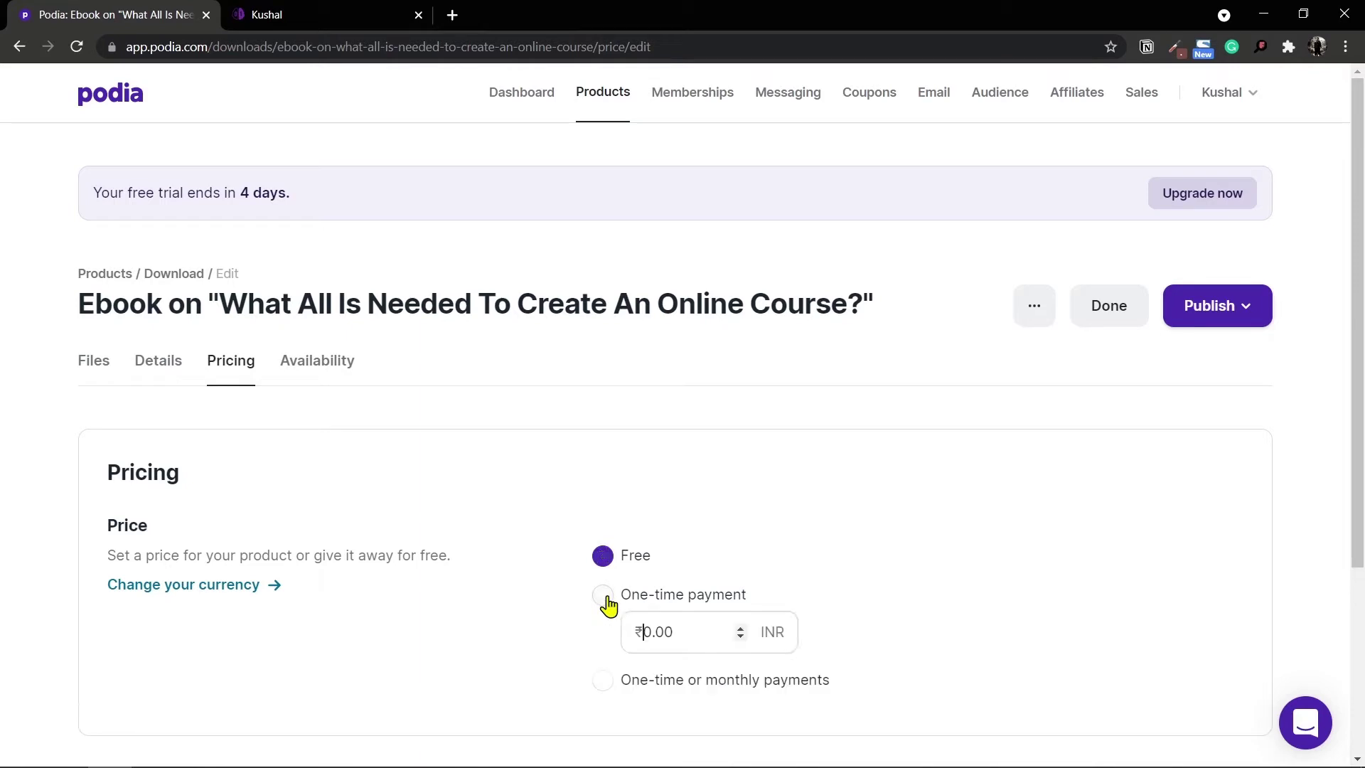
scroll(626, 611, "down", 3)
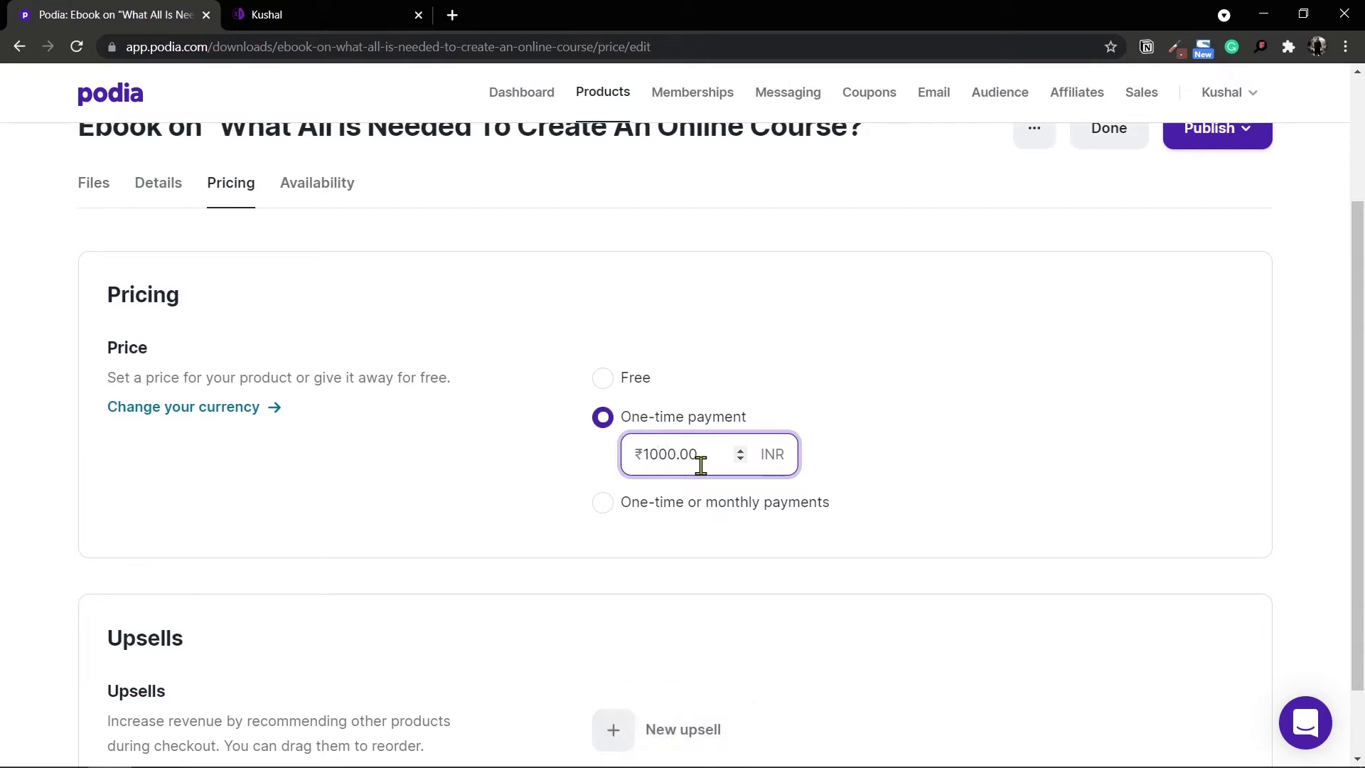
left_click(871, 445)
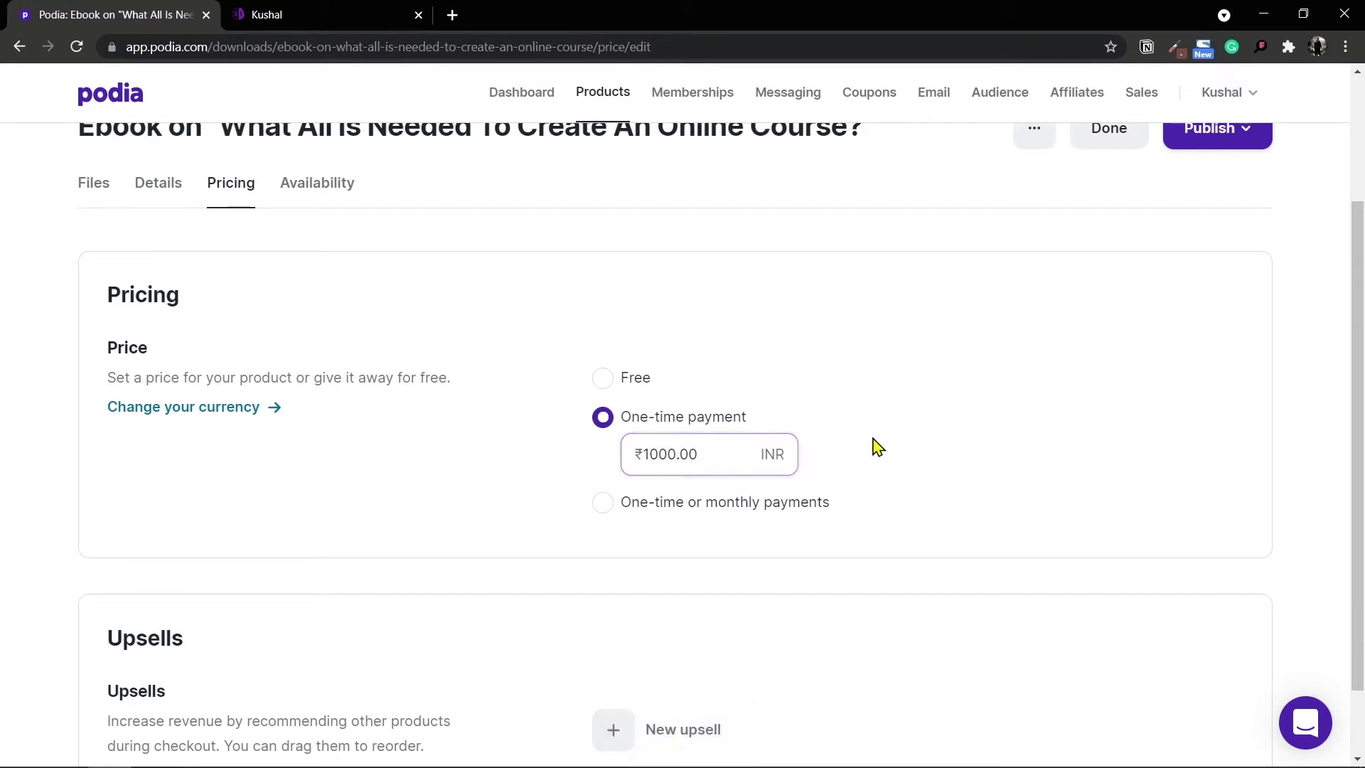
left_click(728, 456)
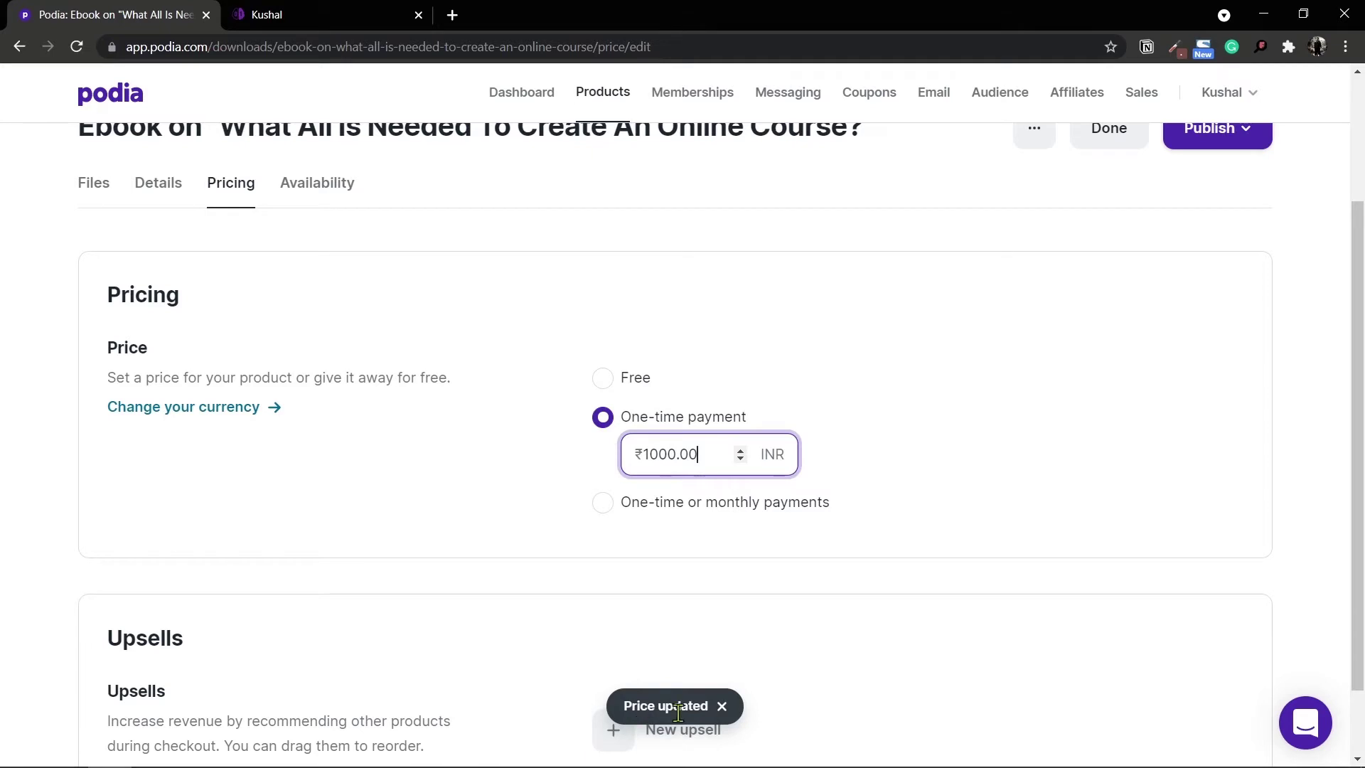
scroll(884, 636, "down", 1)
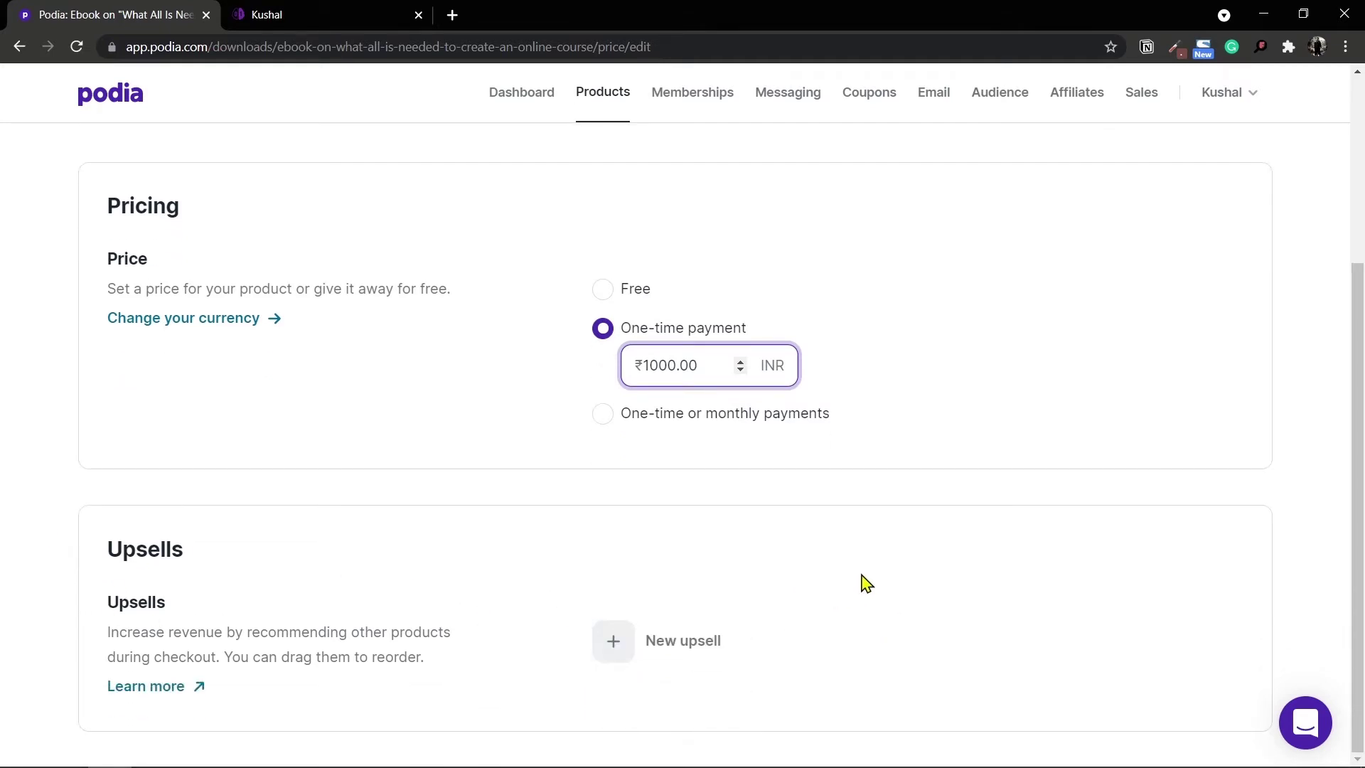
scroll(868, 584, "up", 3)
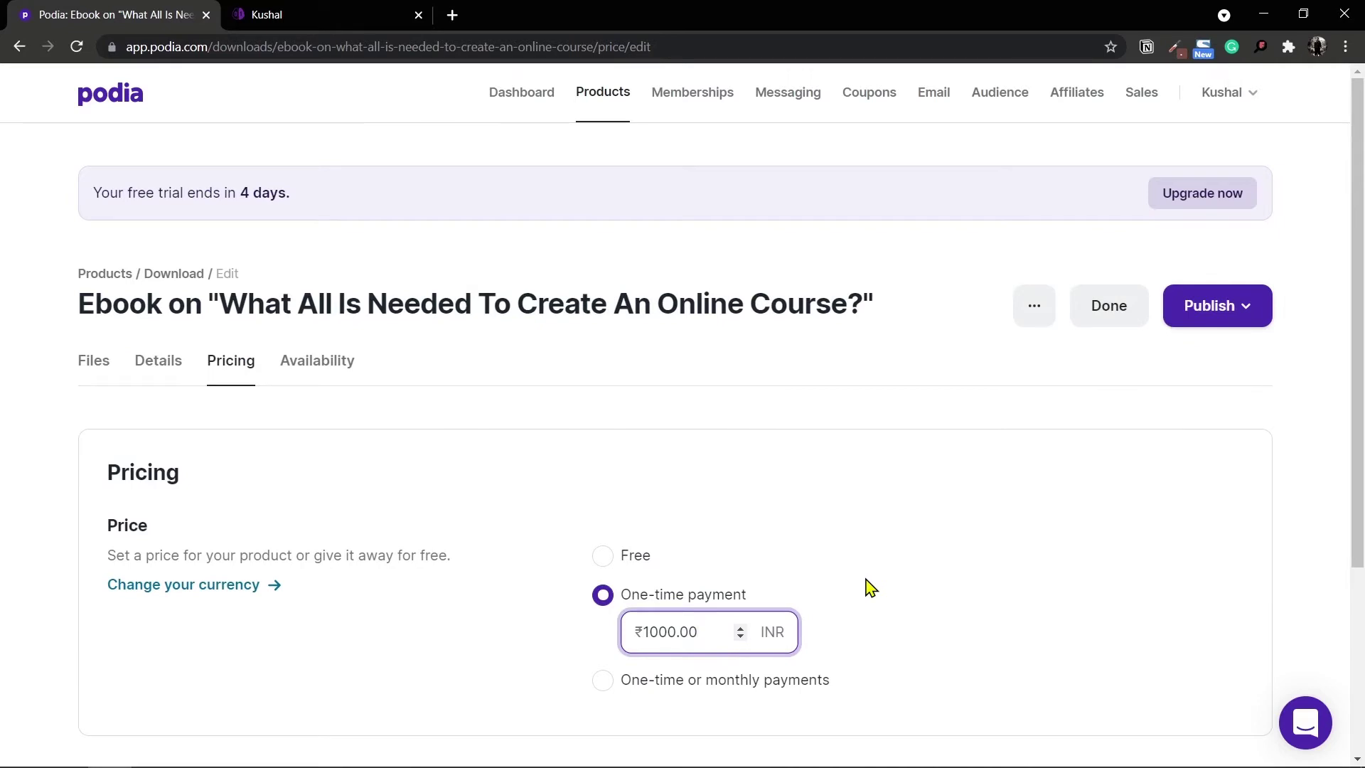
left_click(336, 372)
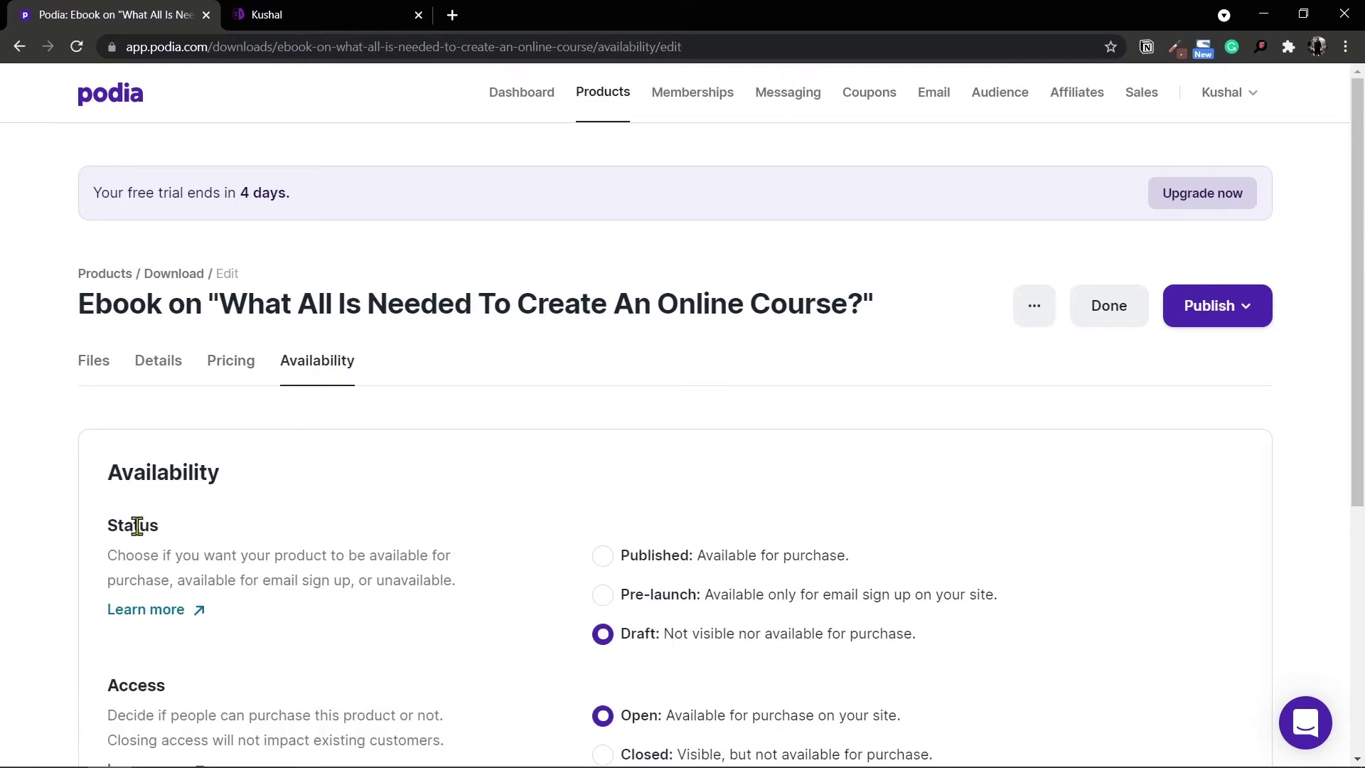
- Change the ebook's status from Draft to Published and review the remaining availability options
scroll(171, 540, "down", 3)
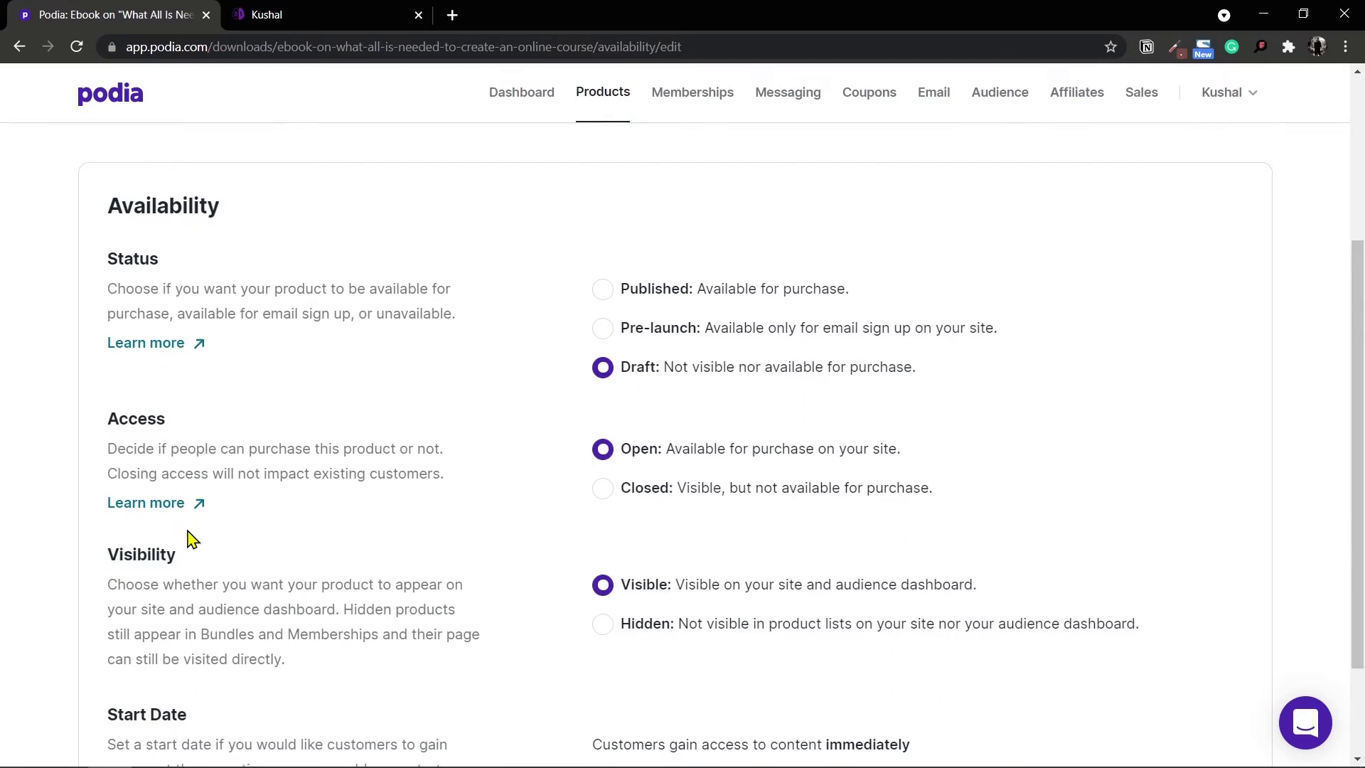
scroll(436, 445, "up", 1)
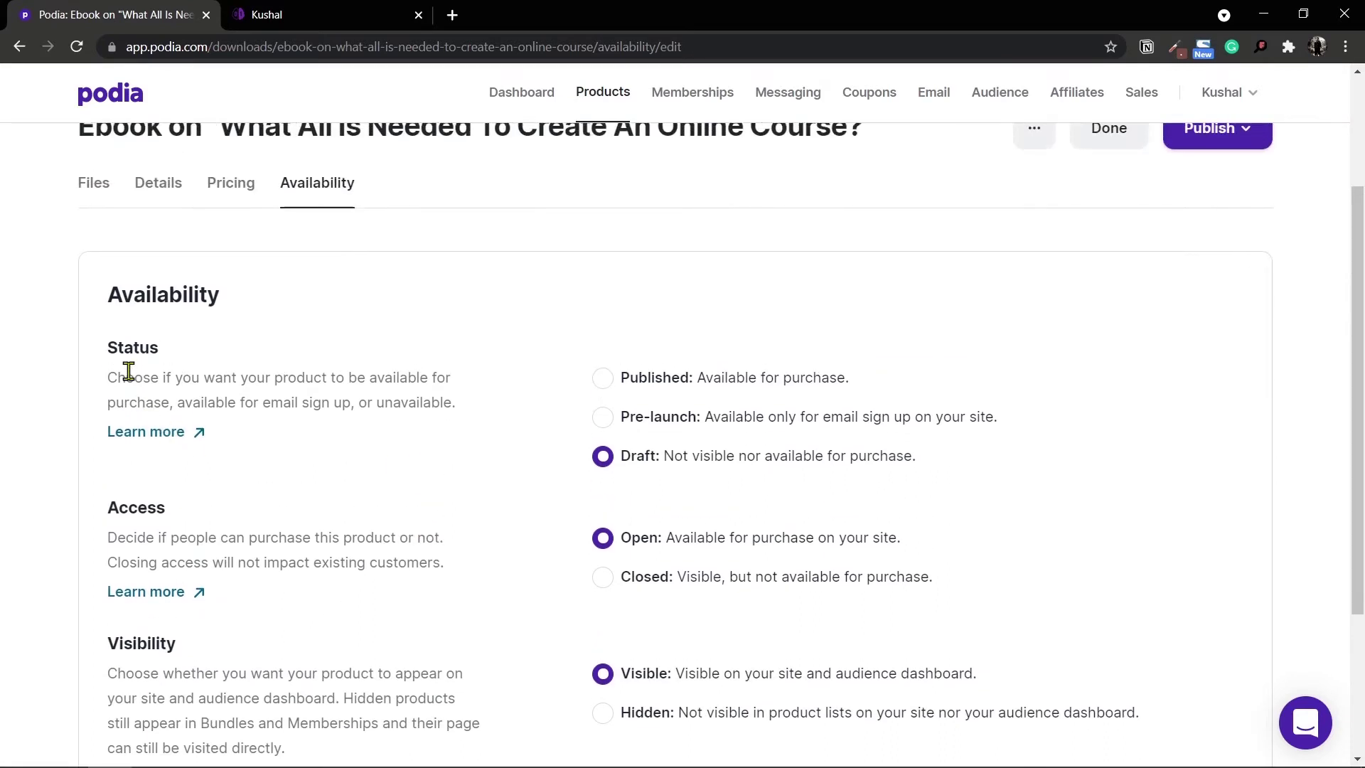
left_click_drag(114, 351, 159, 348)
left_click(125, 352)
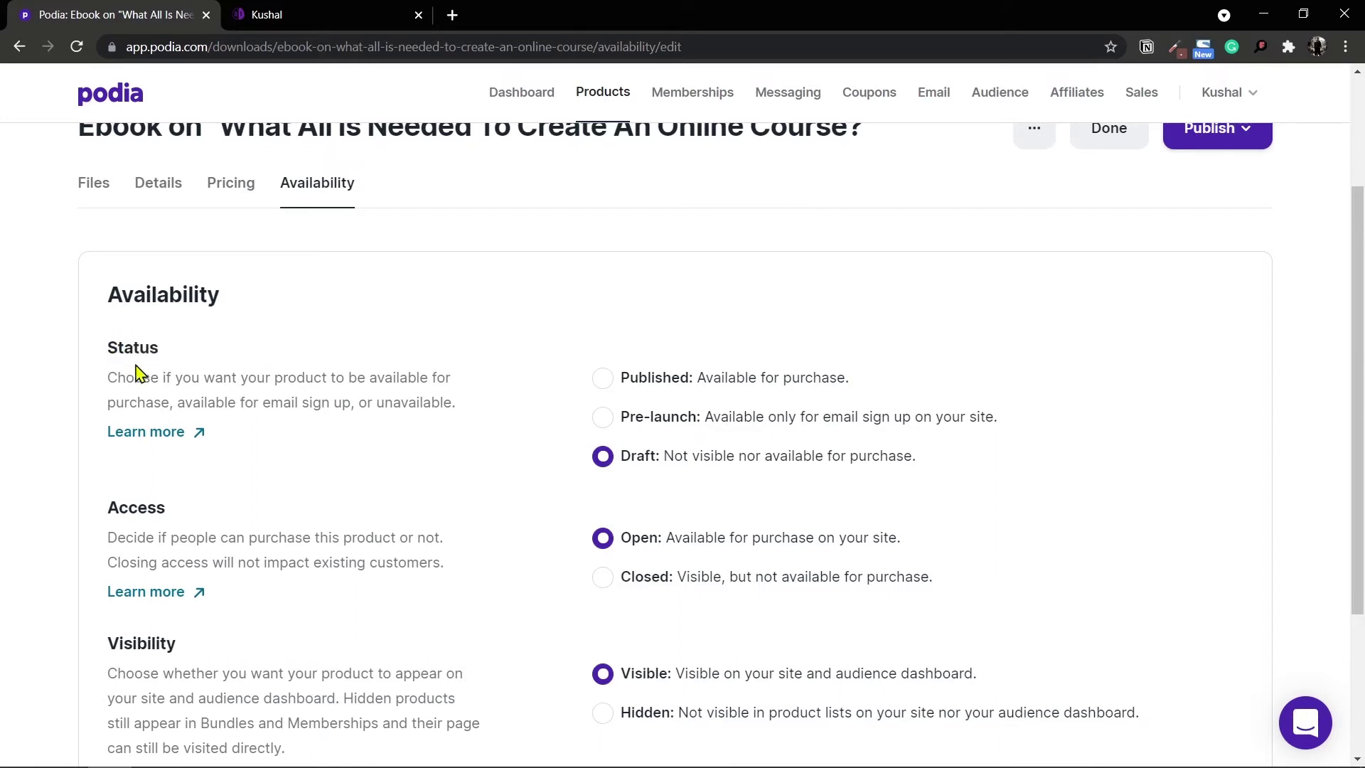
left_click(604, 388)
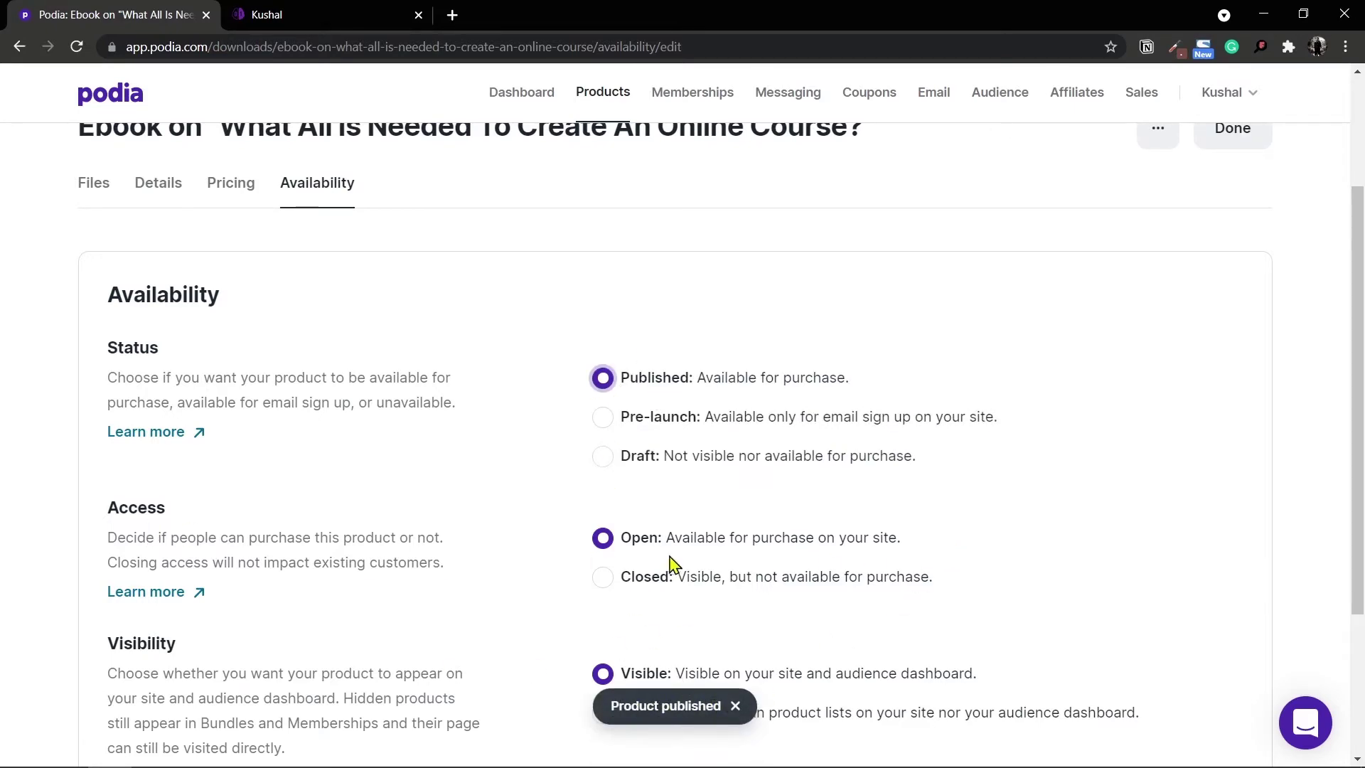
scroll(682, 561, "down", 2)
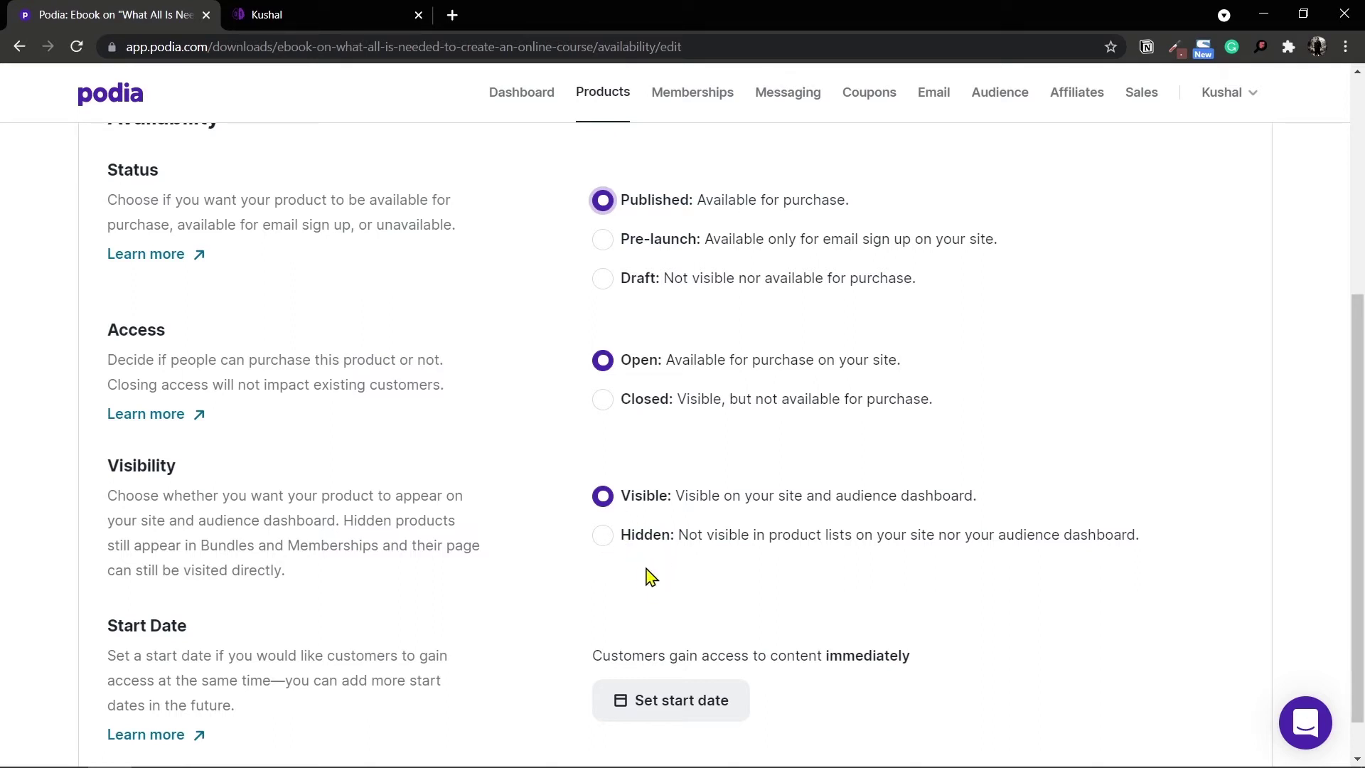
scroll(657, 567, "down", 1)
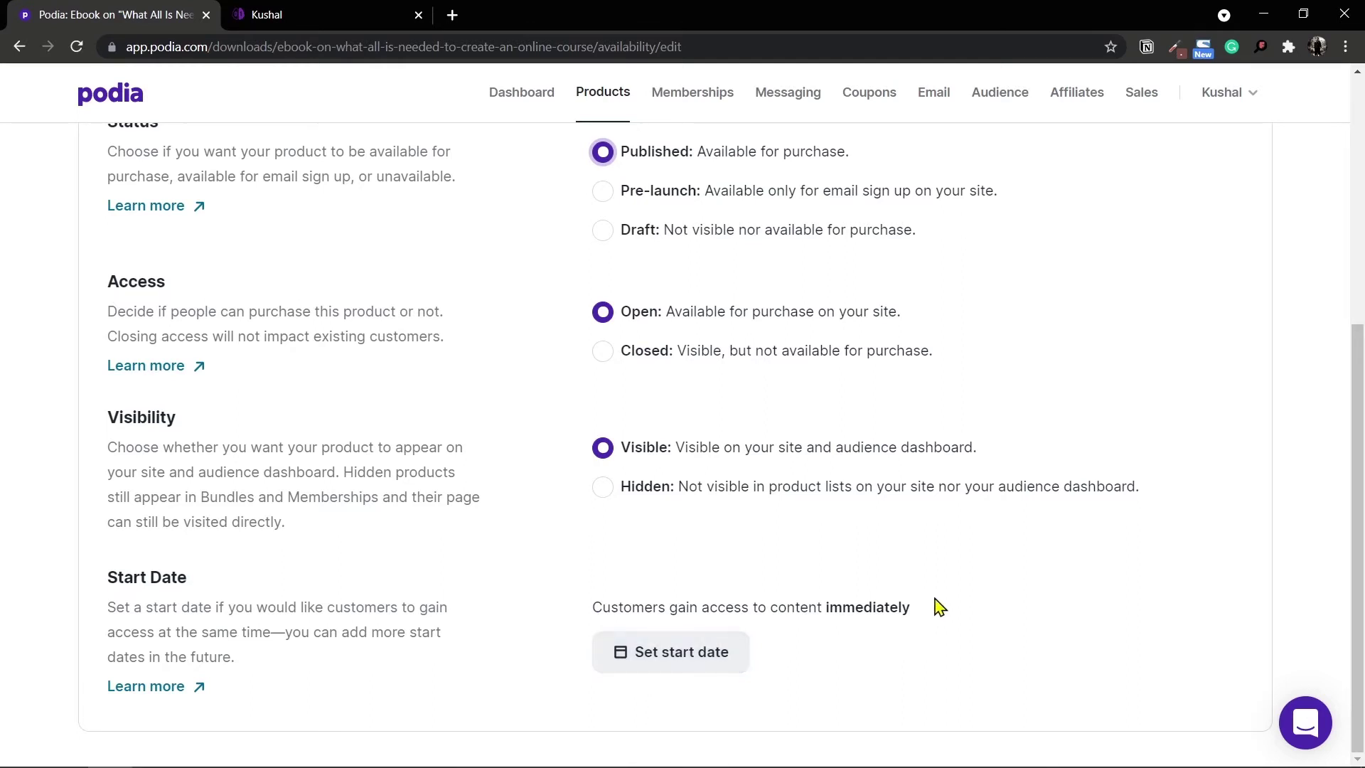
left_click_drag(591, 609, 1020, 609)
scroll(1030, 613, "up", 6)
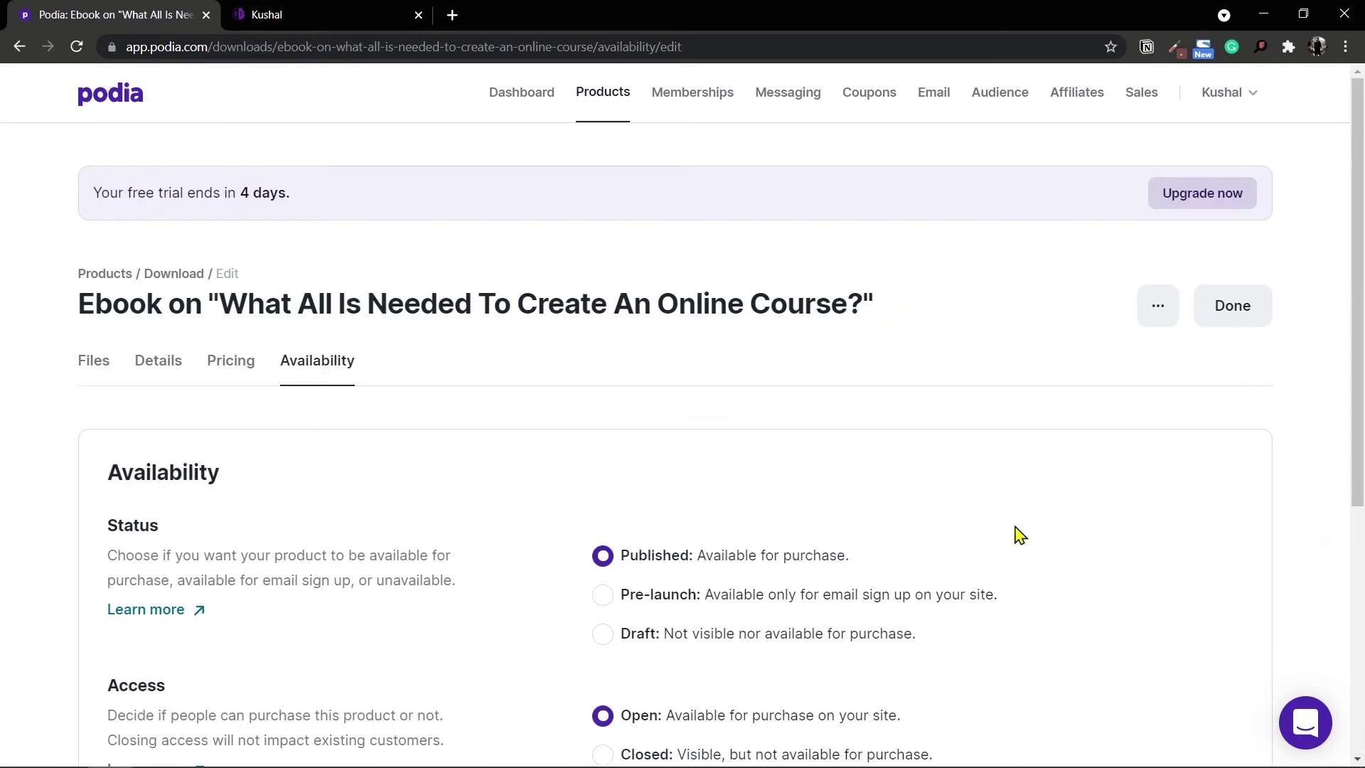
- Finish editing and choose to view the ebook's sales page as a visitor
left_click(1232, 316)
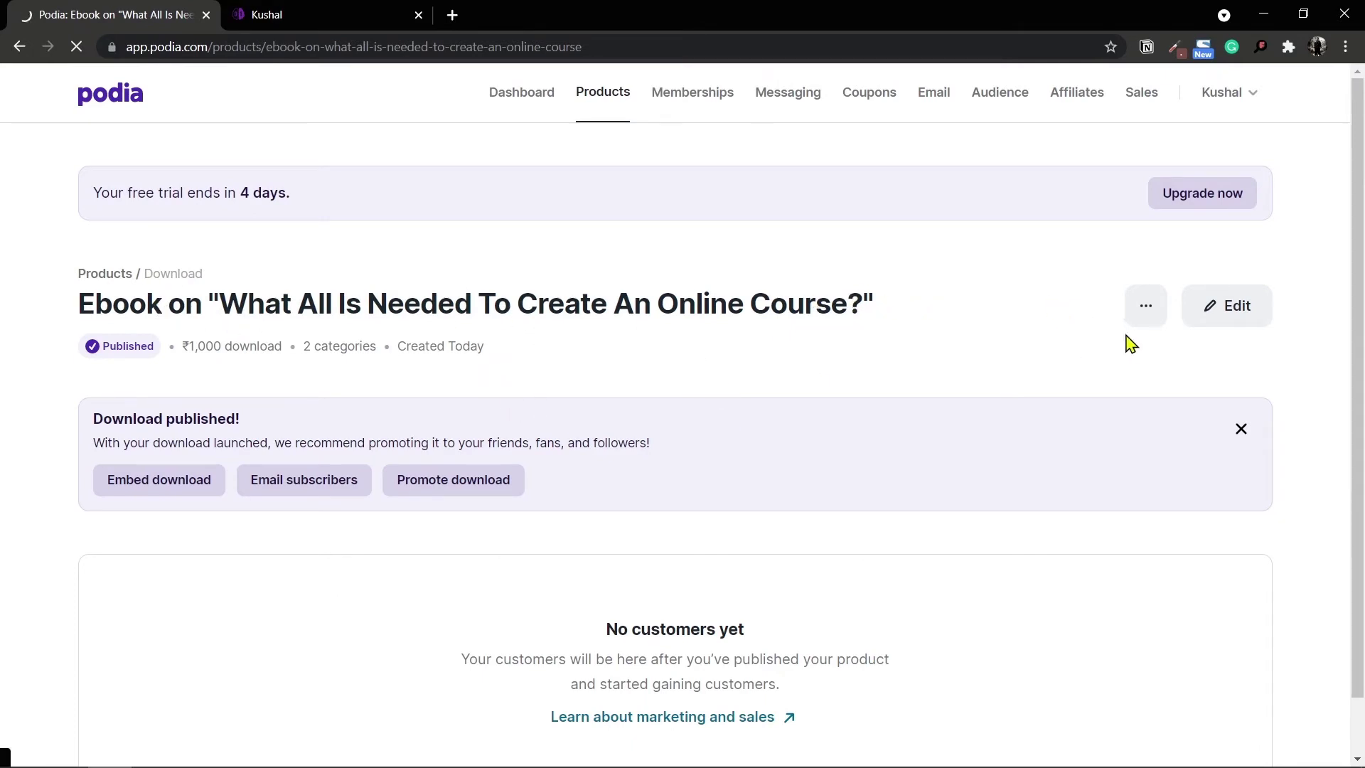
left_click(1154, 316)
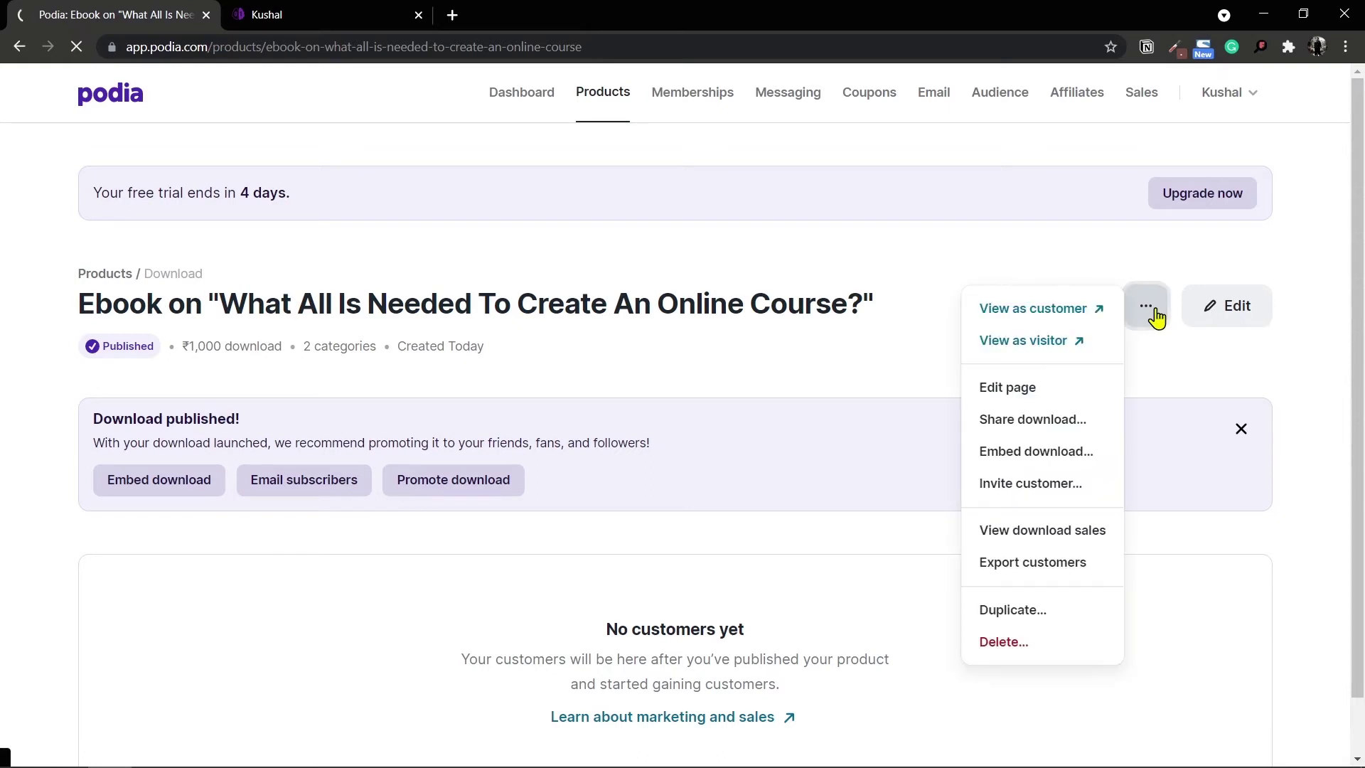
left_click(1031, 341)
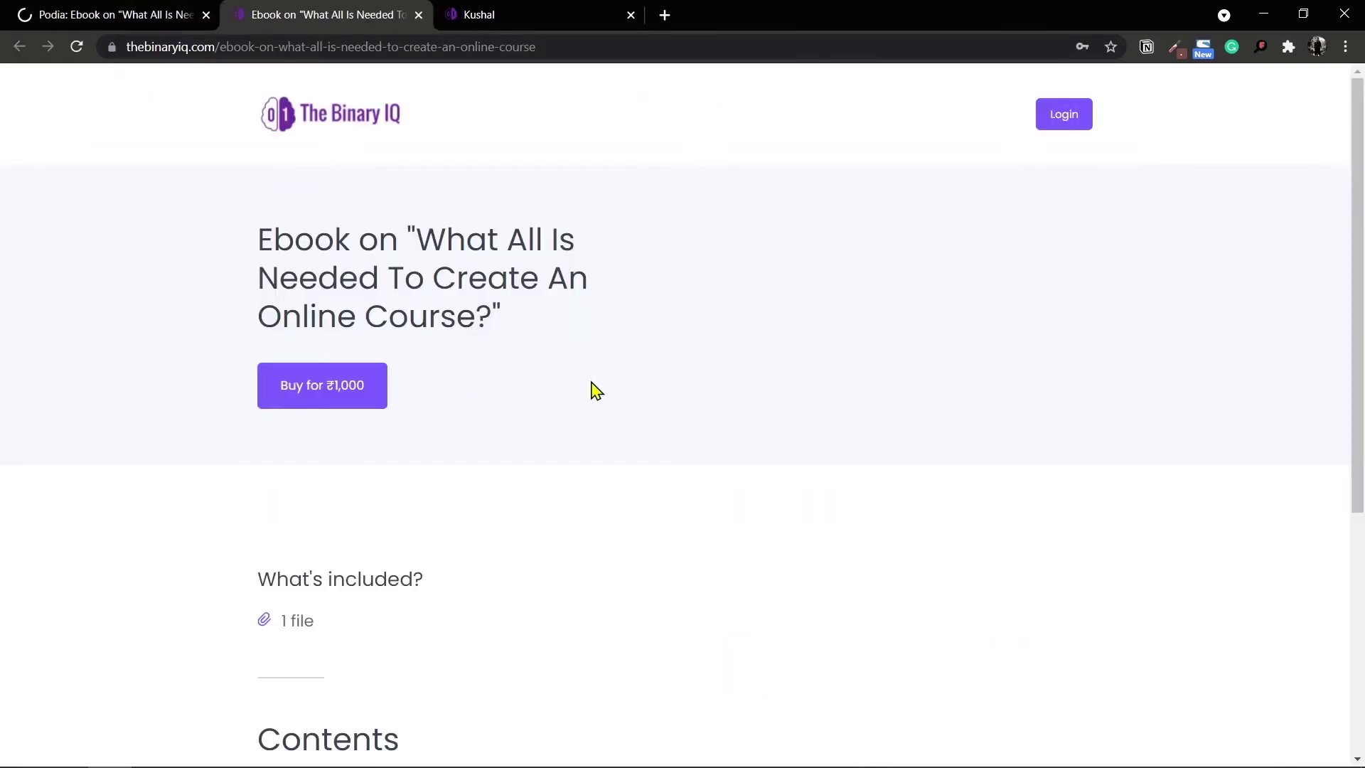
- Scroll through the public sales page offering the ebook for ₹1,000
scroll(631, 493, "down", 5)
scroll(636, 493, "up", 5)
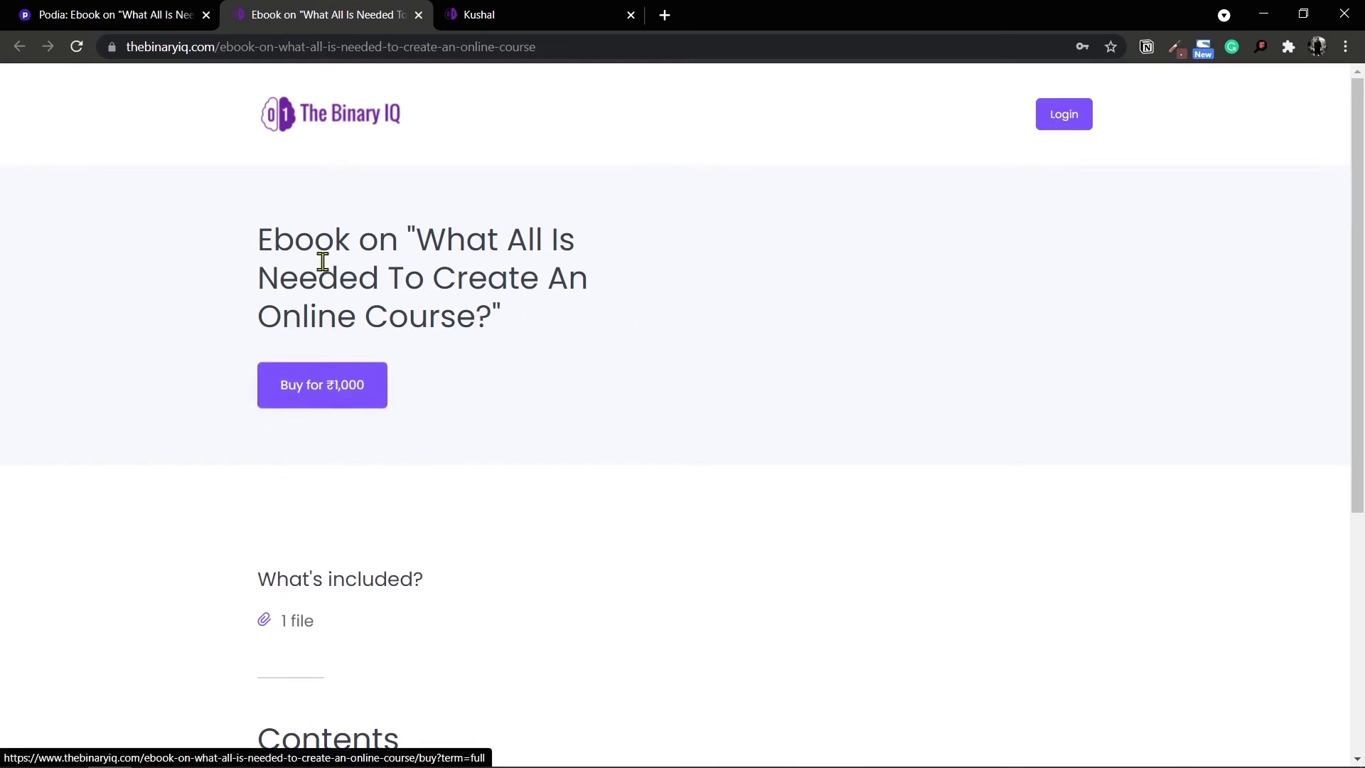
- Preview the ebook as a customer, cancel the test checkout, and reopen the product's options list
left_click(145, 21)
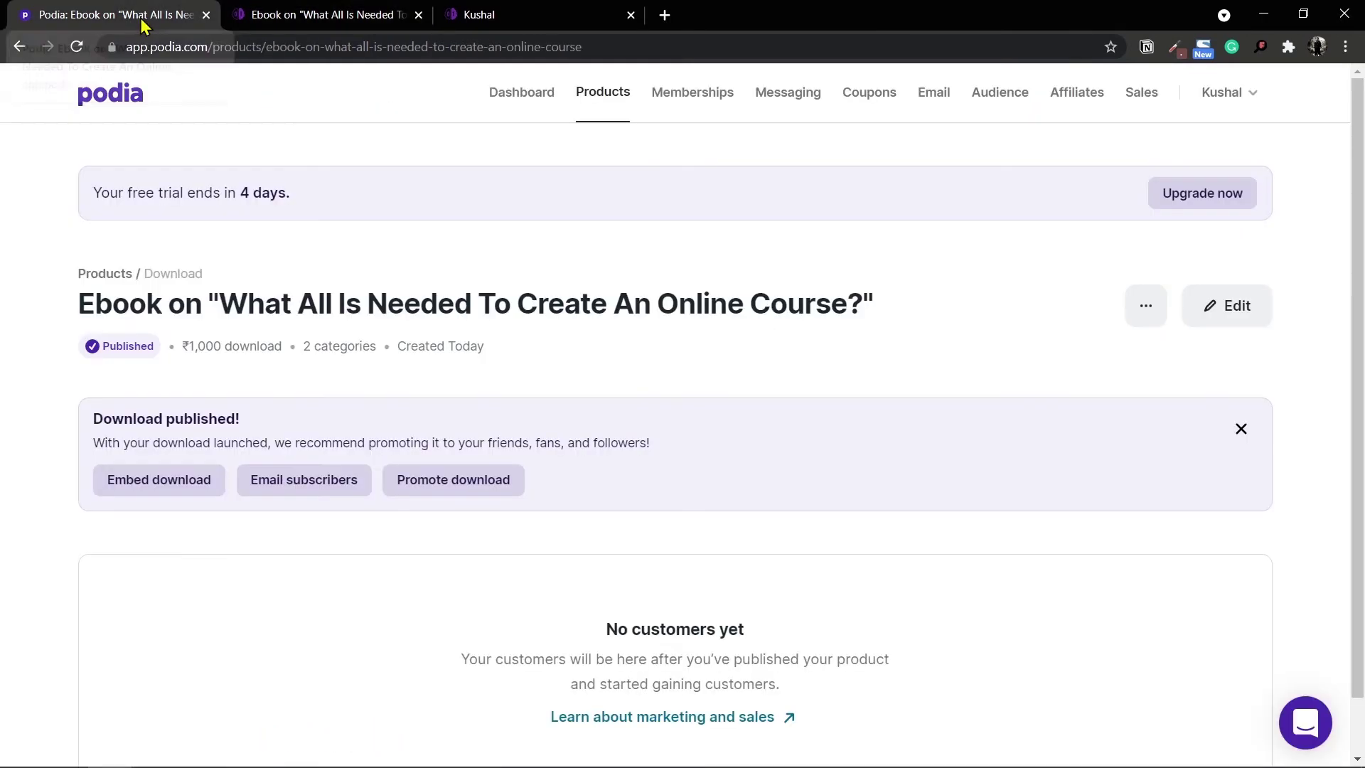
left_click(1148, 311)
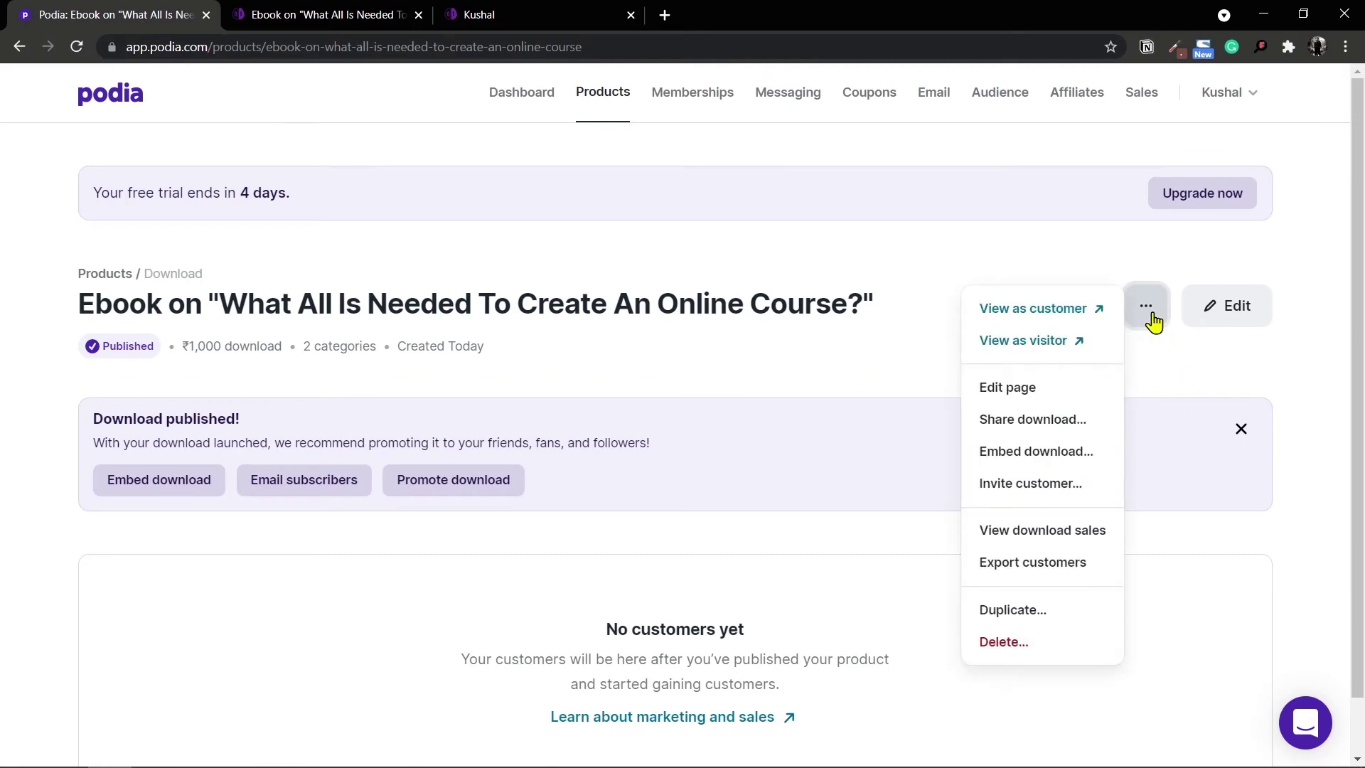
left_click(1050, 321)
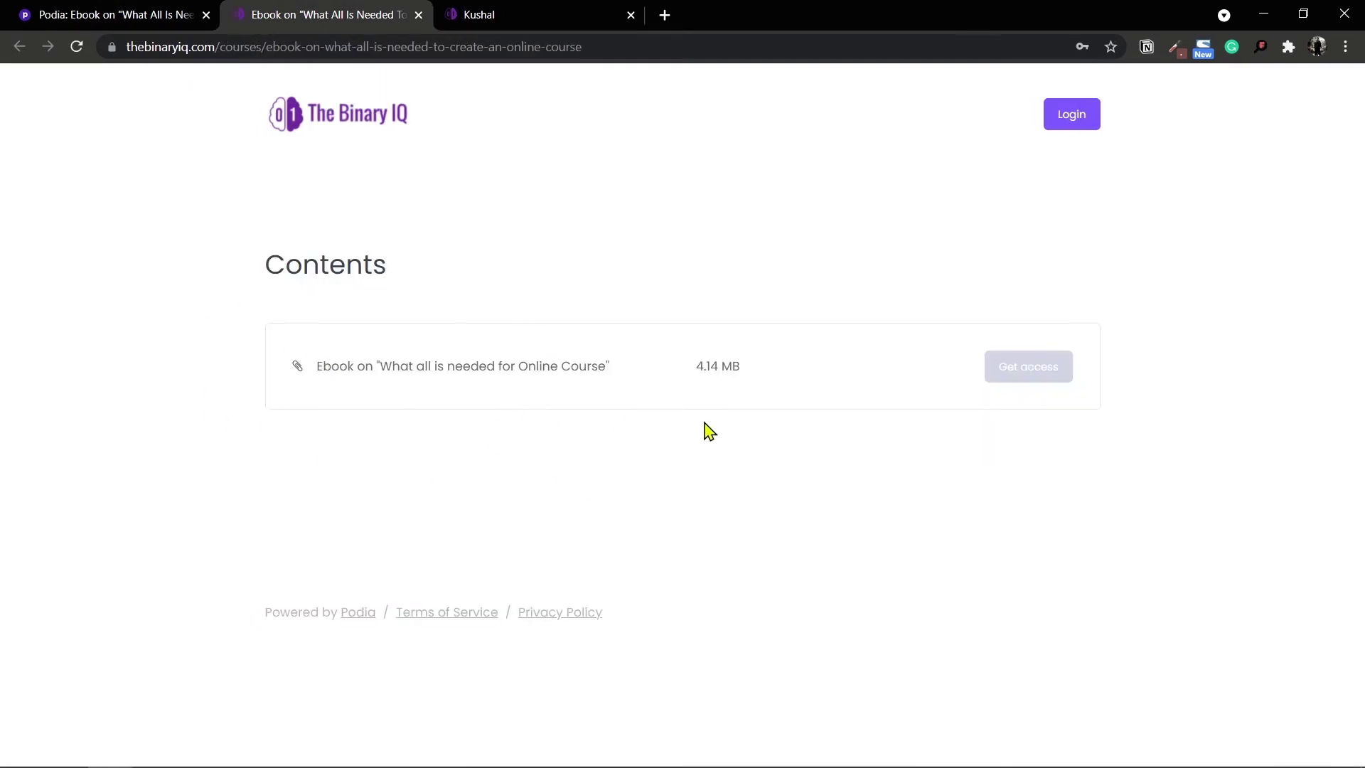
left_click(1028, 367)
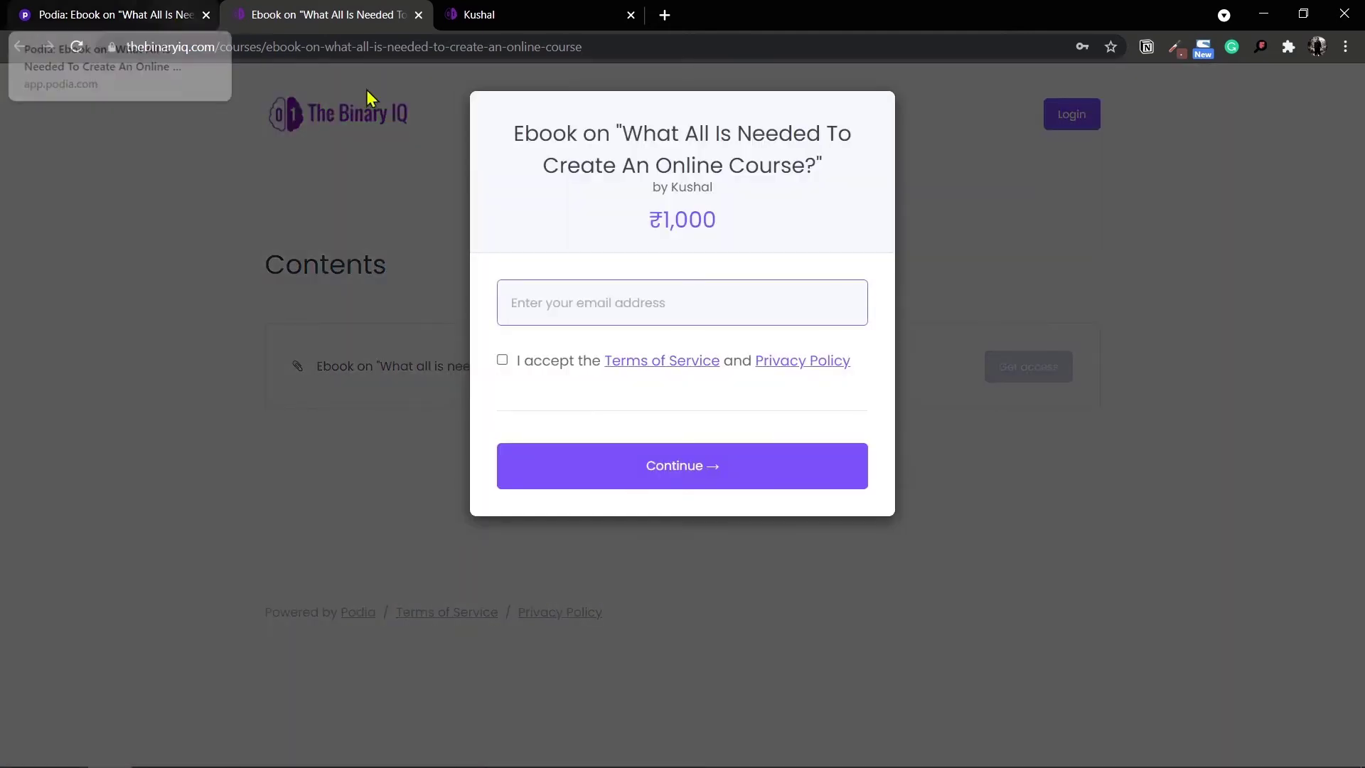
left_click(277, 241)
left_click(774, 148)
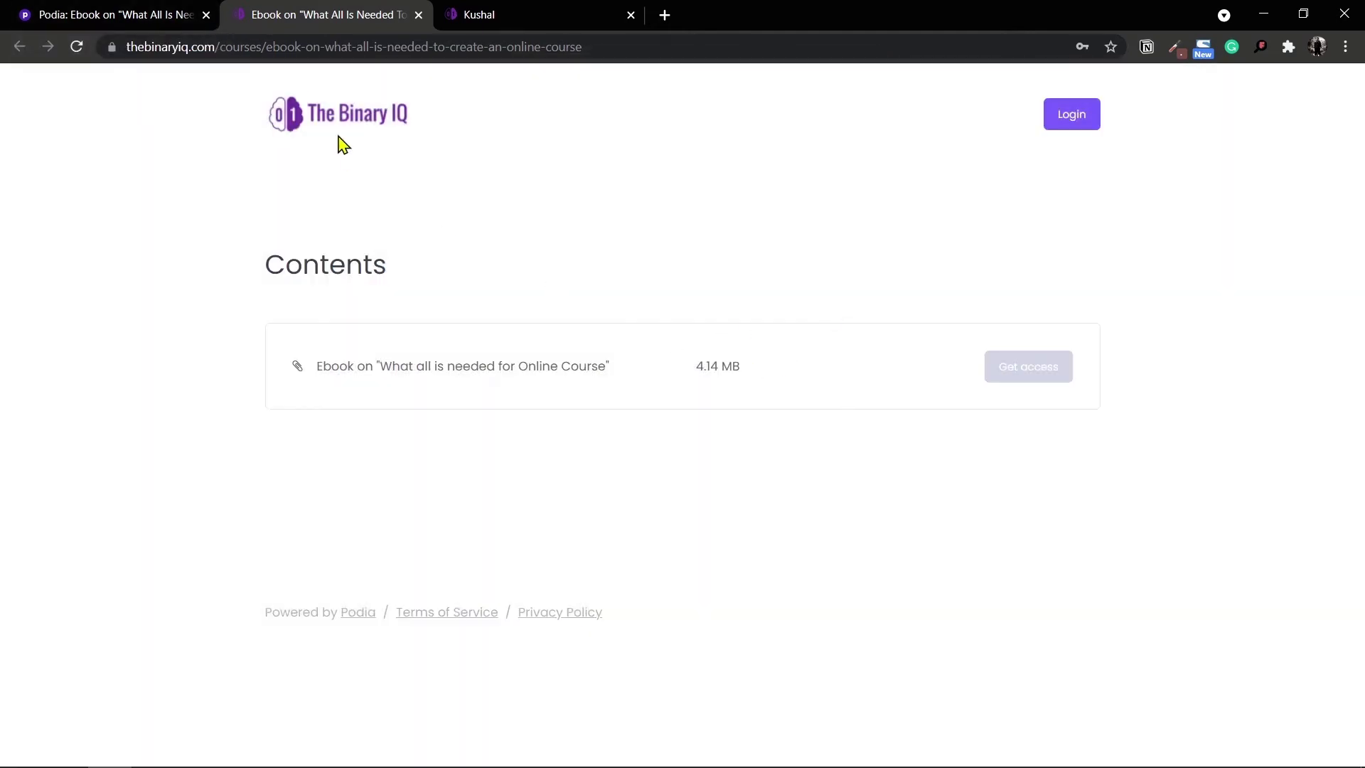
left_click(121, 25)
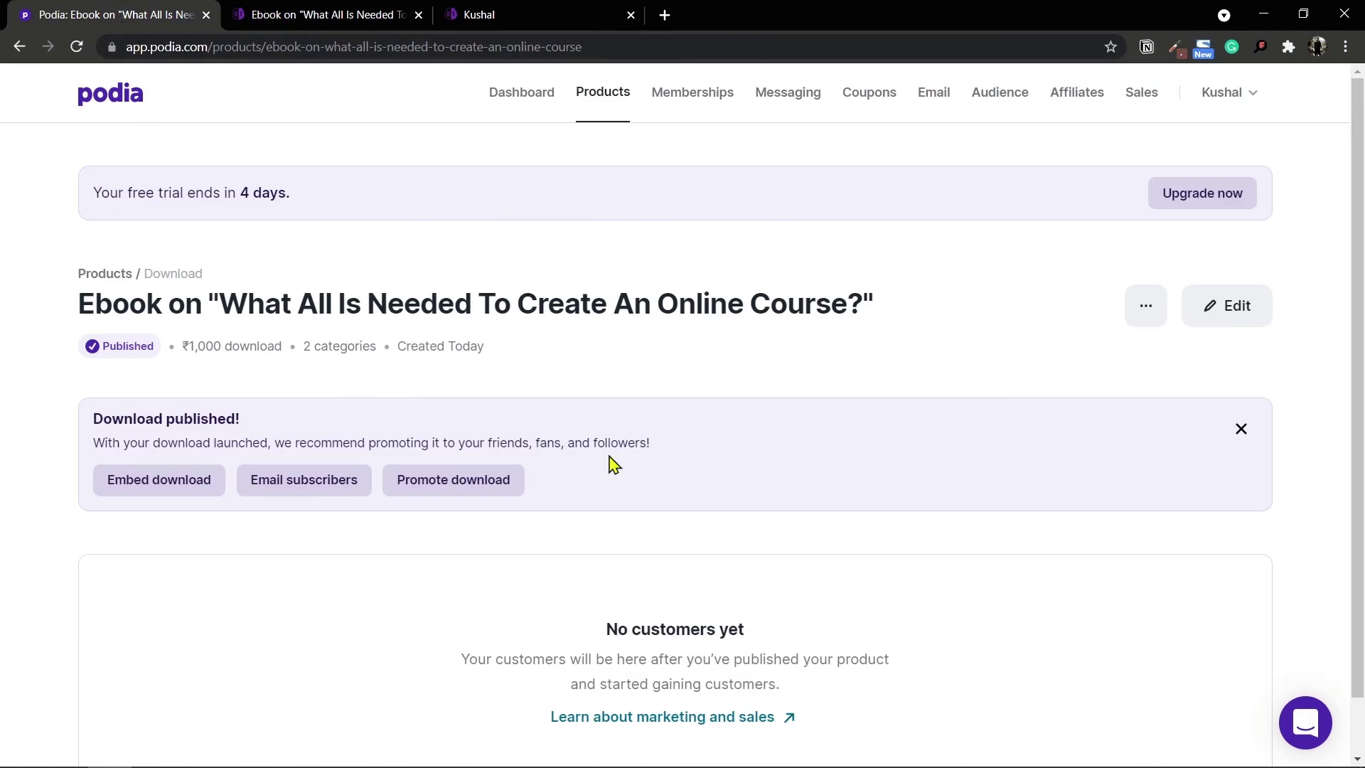
left_click(1147, 310)
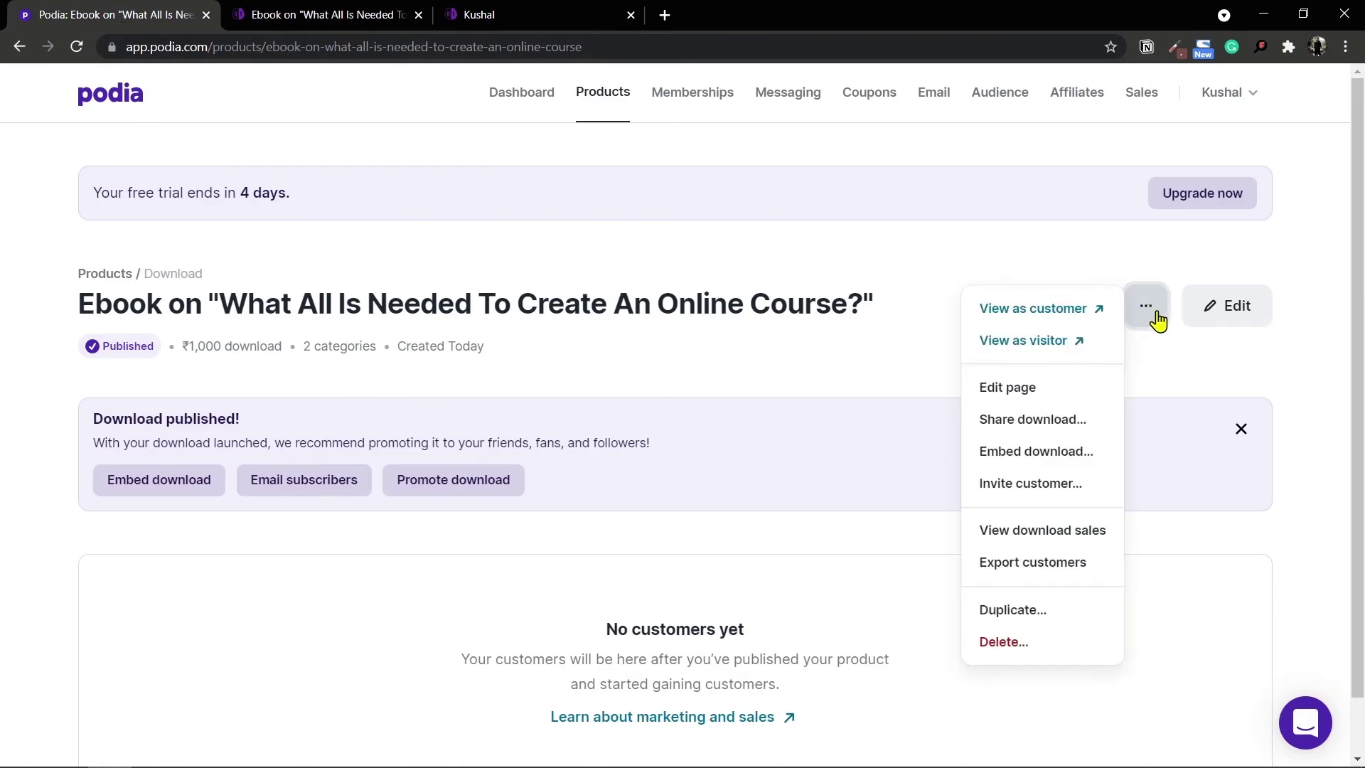
- Open the ebook sales page editor and choose the 'What all is needed for Online Course R1' PNG for the banner
left_click(1059, 400)
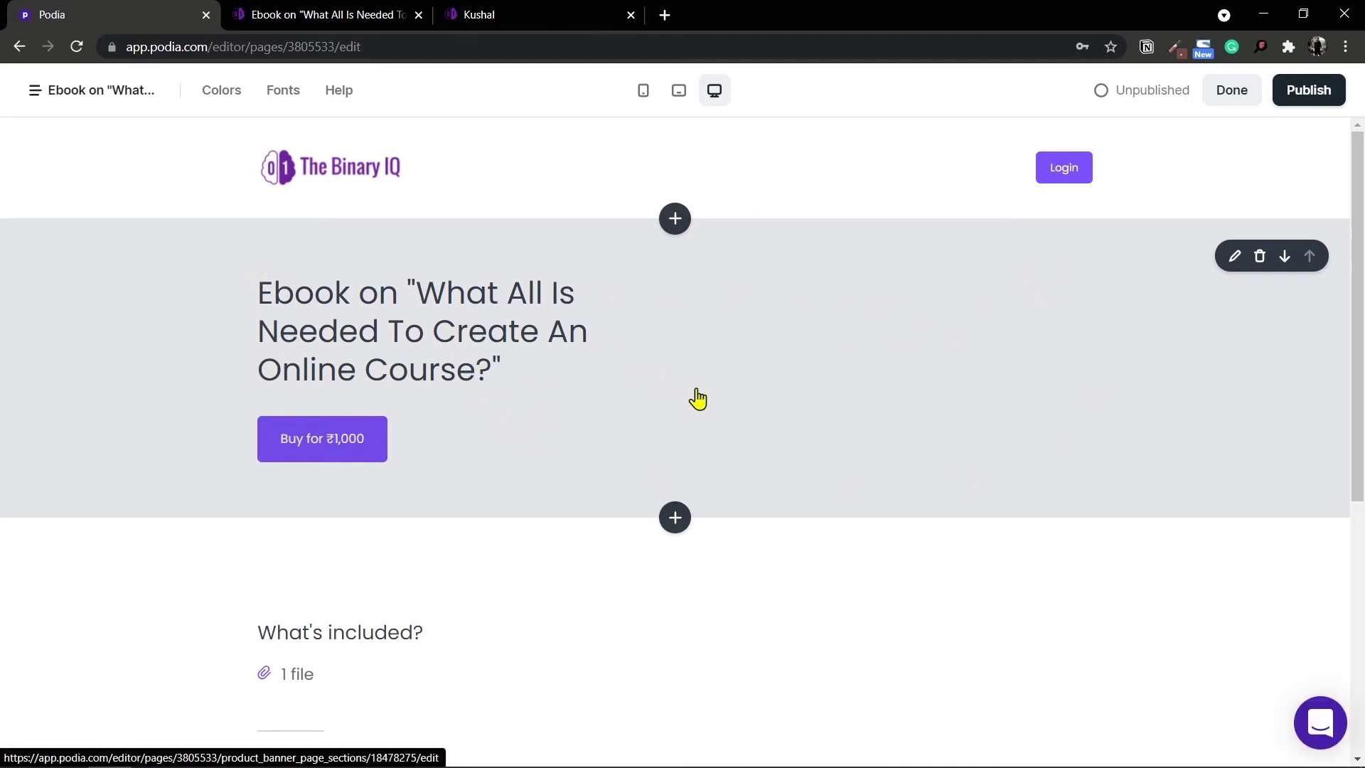
left_click(734, 400)
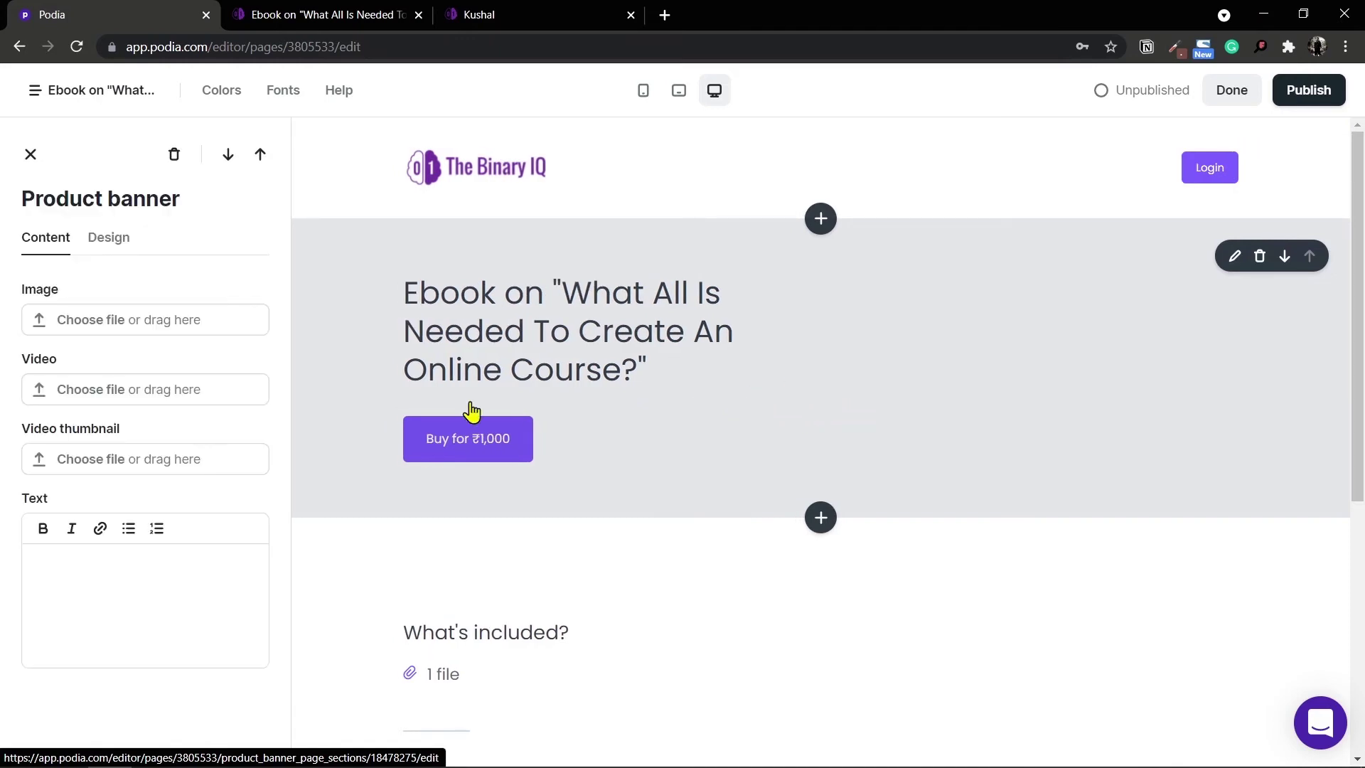
left_click(99, 322)
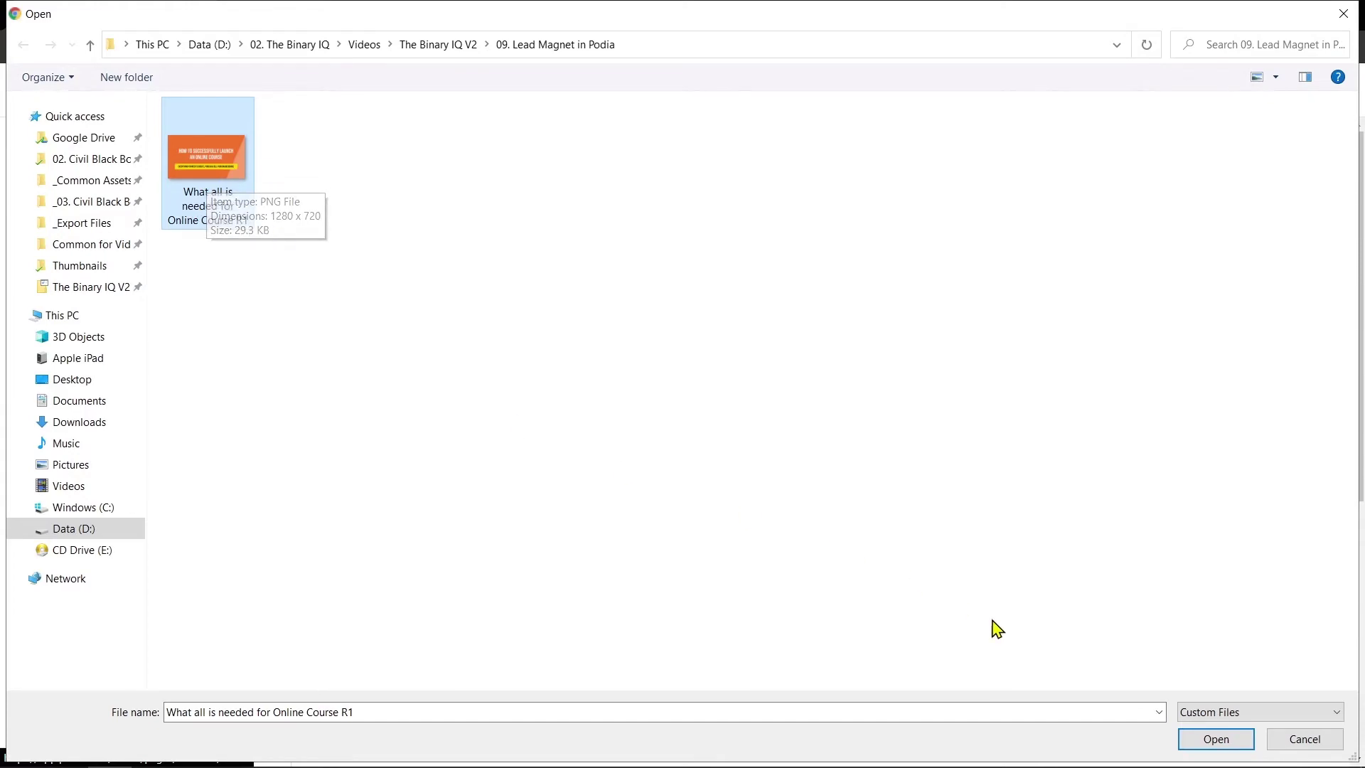
- Upload the orange online-course cover to the banner and paste the course-launch description into its text
left_click(1215, 740)
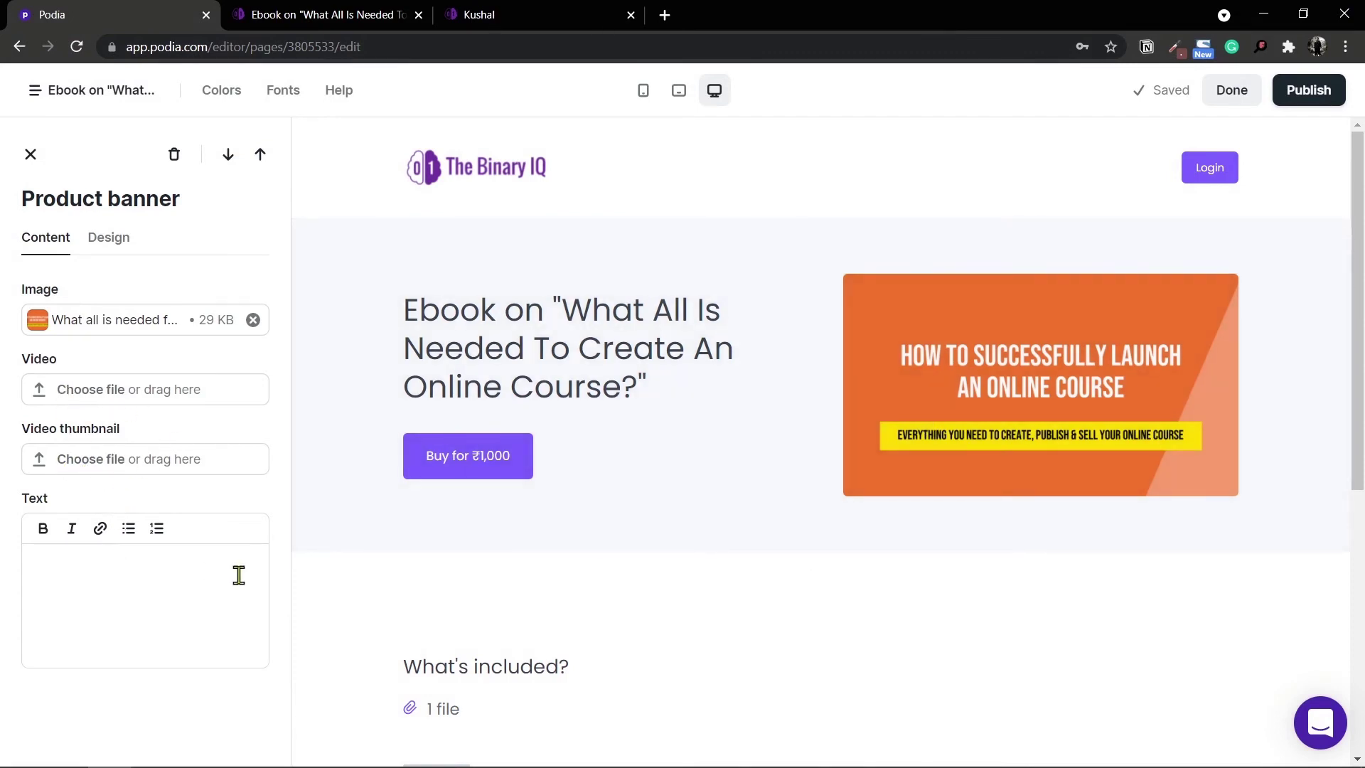
left_click(158, 581)
type("Download this ebook to learn all the tips, tricks and tools required for successfully launching your Online Course using Podia")
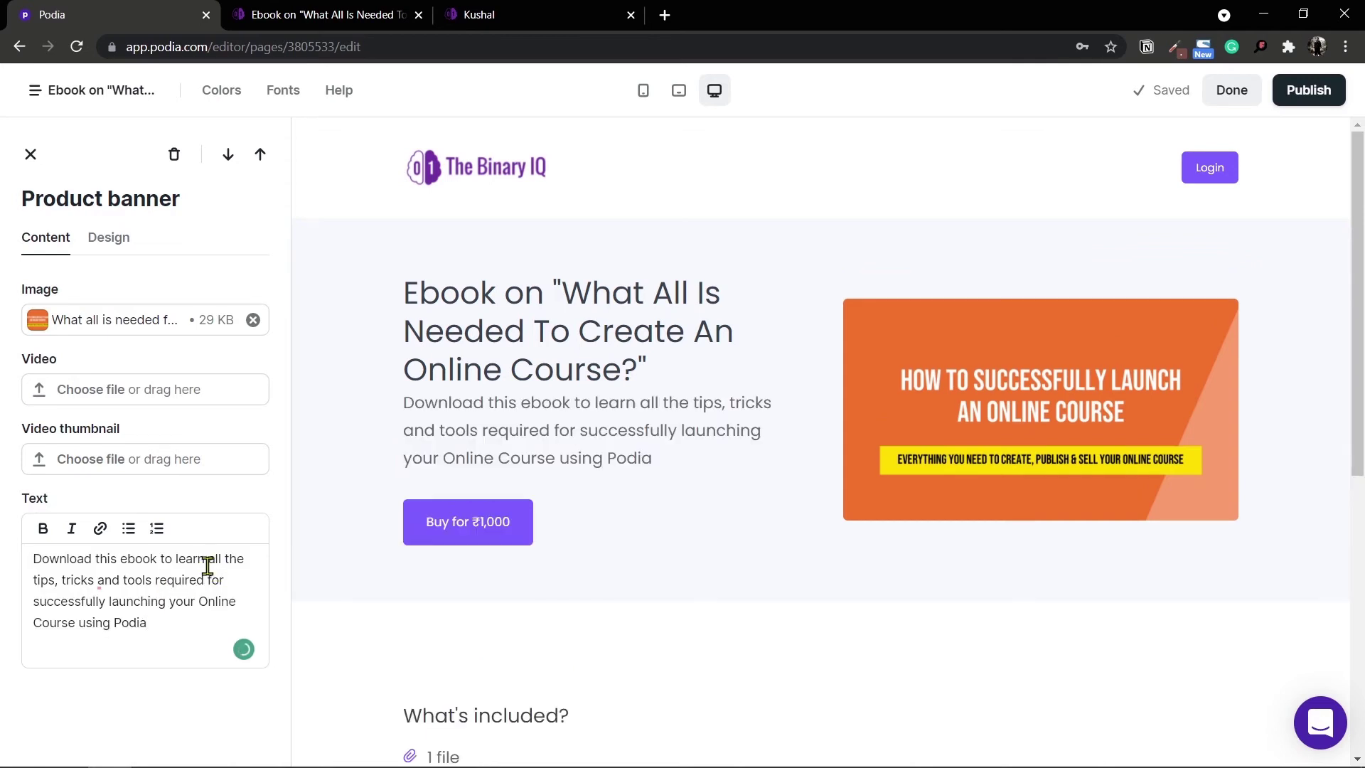
left_click(118, 242)
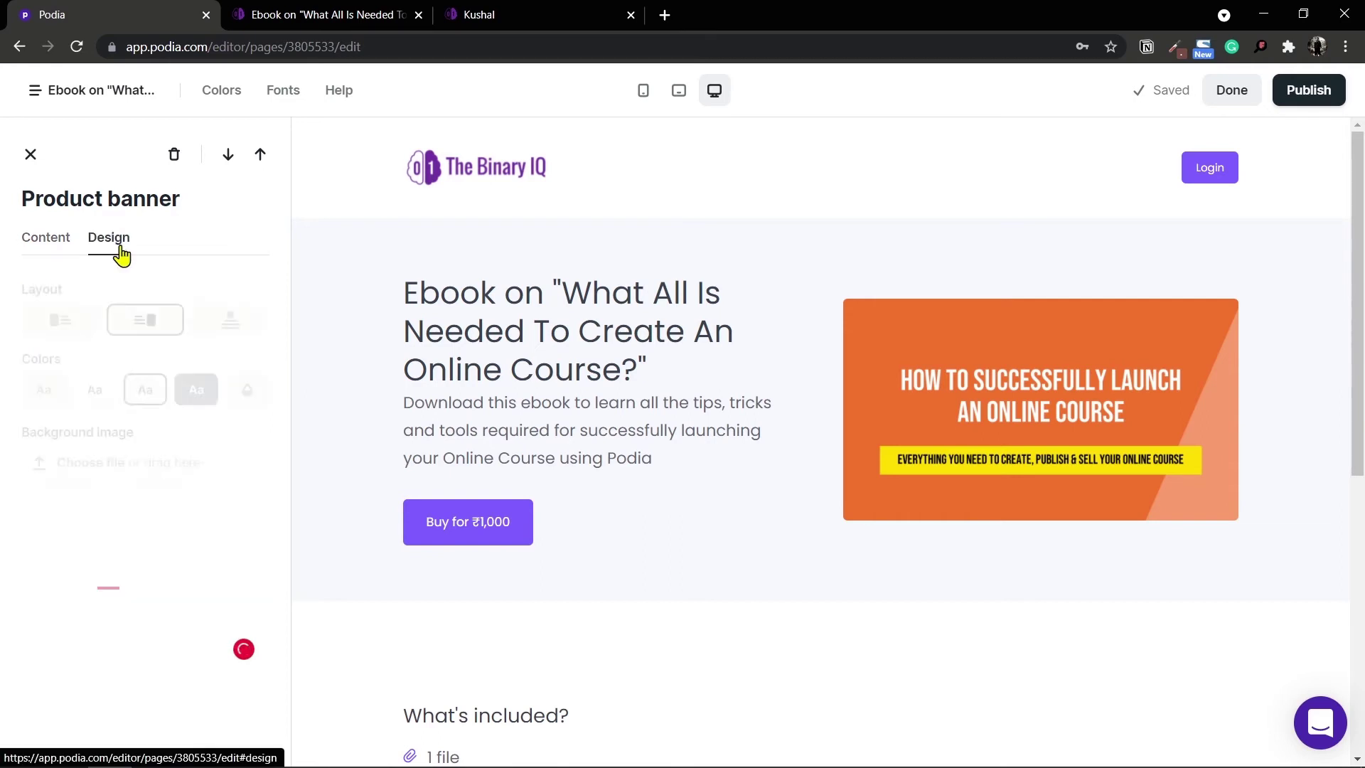
- Give the banner an image-left layout with a dark theme, then publish the page
left_click(63, 324)
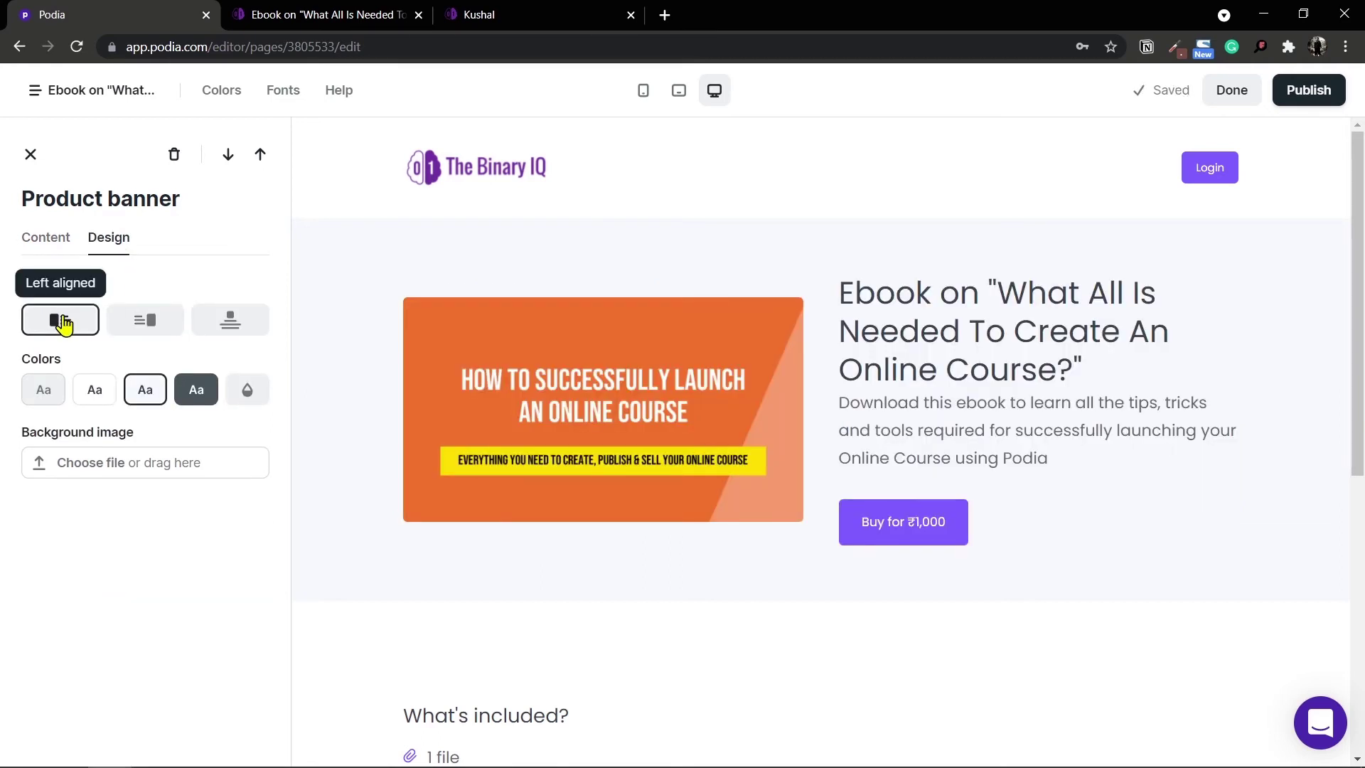
left_click(148, 326)
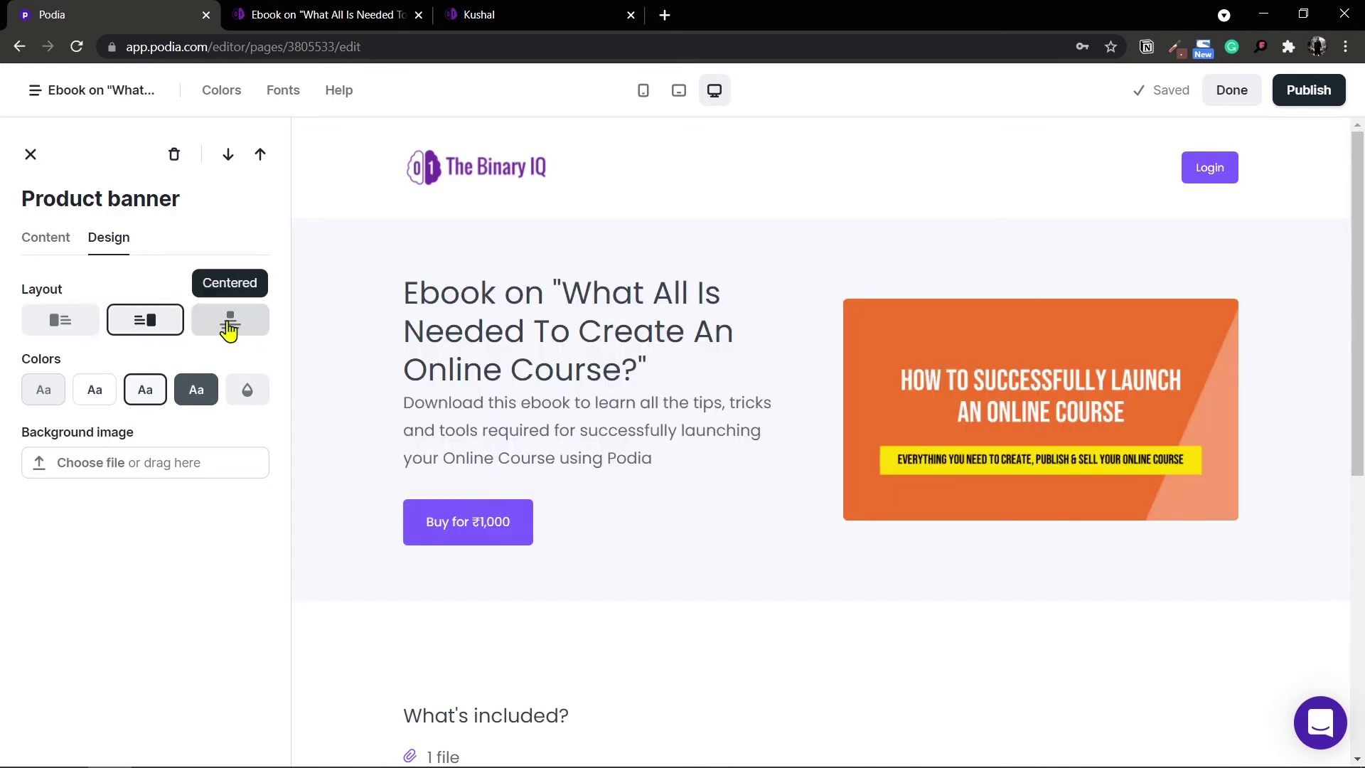
left_click(229, 329)
left_click(57, 330)
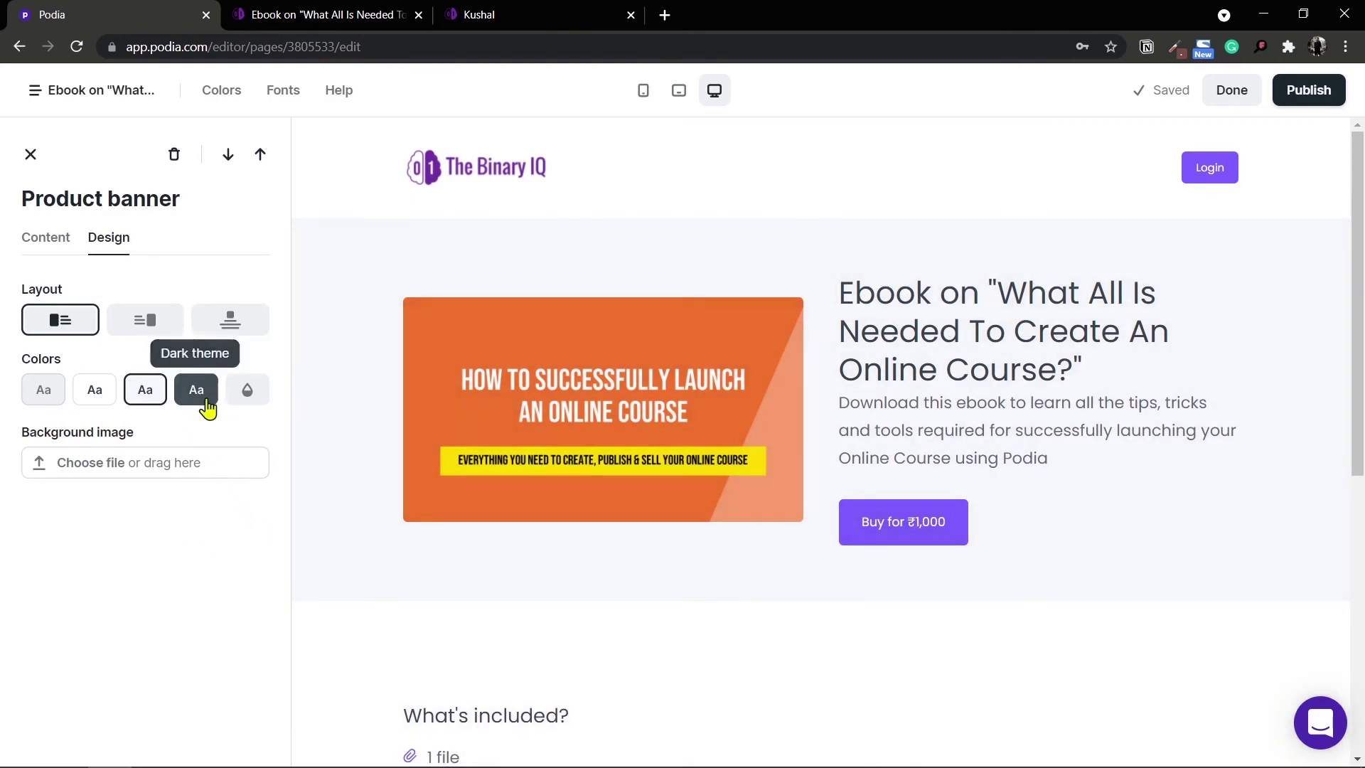
left_click(207, 408)
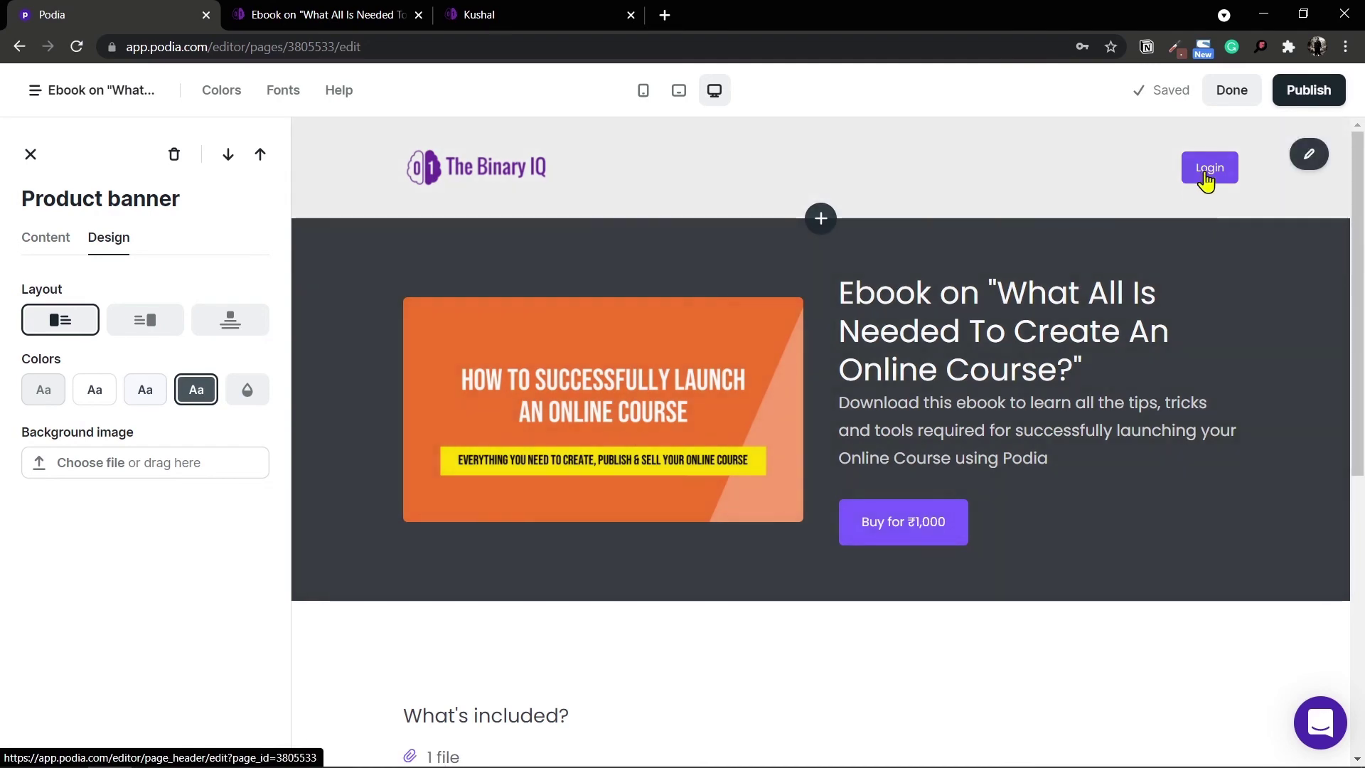
left_click(1308, 91)
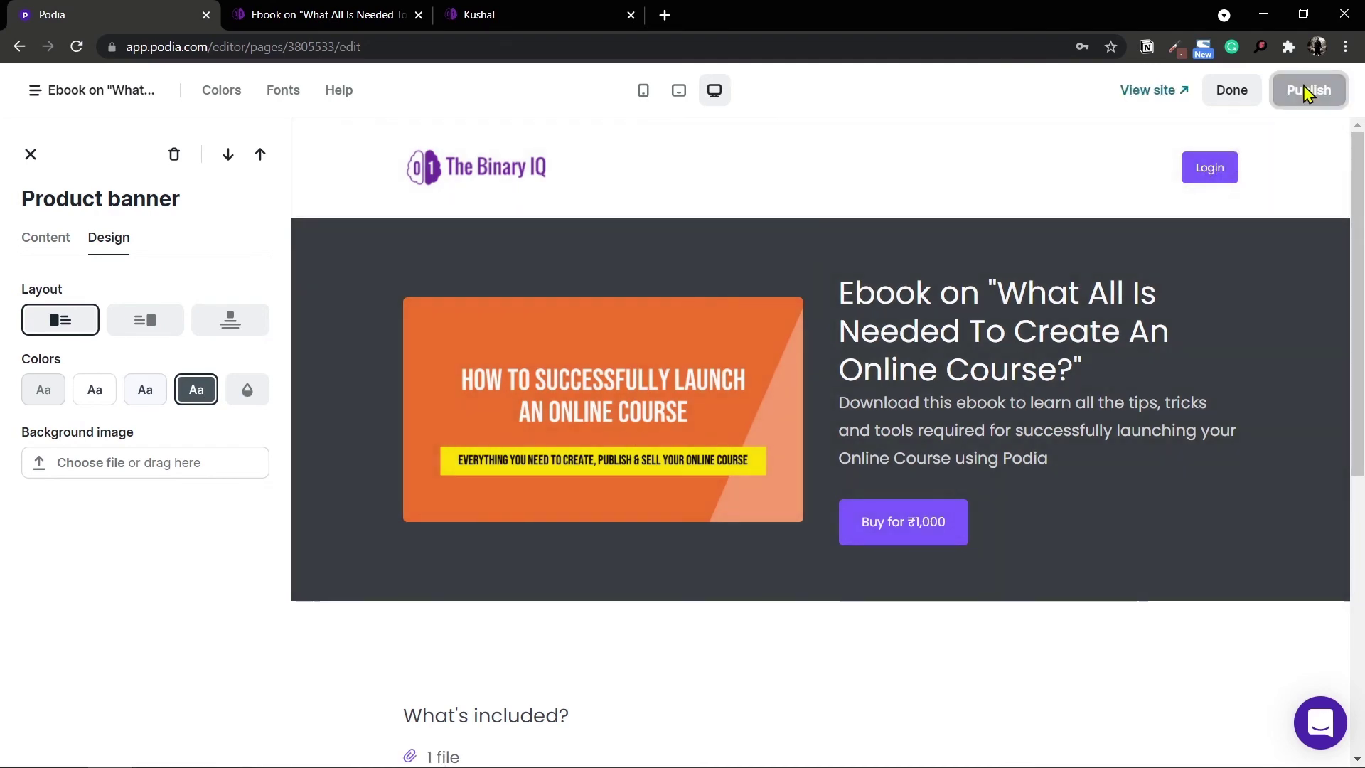
- View the live sales page in a new tab, scroll through it, then return to the editor
left_click(1149, 96)
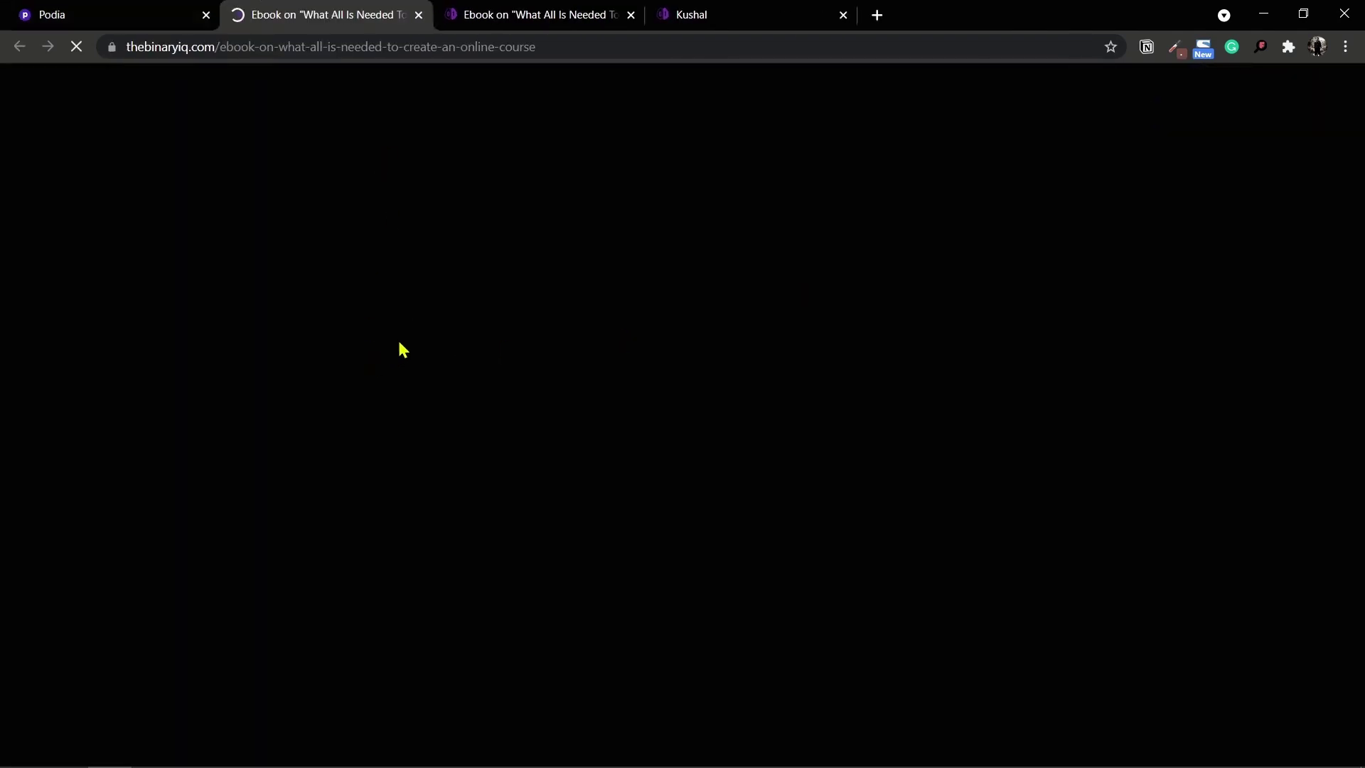
scroll(686, 487, "down", 7)
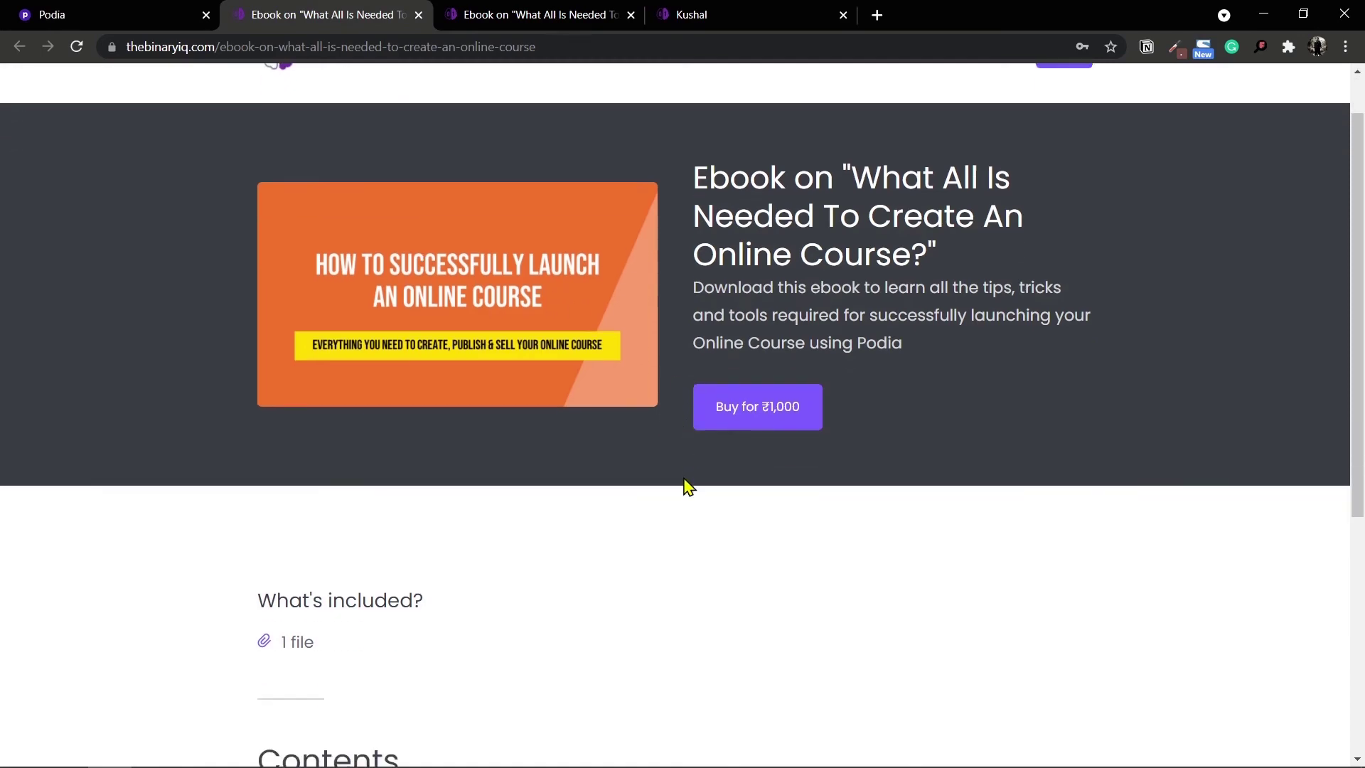
scroll(682, 502, "up", 7)
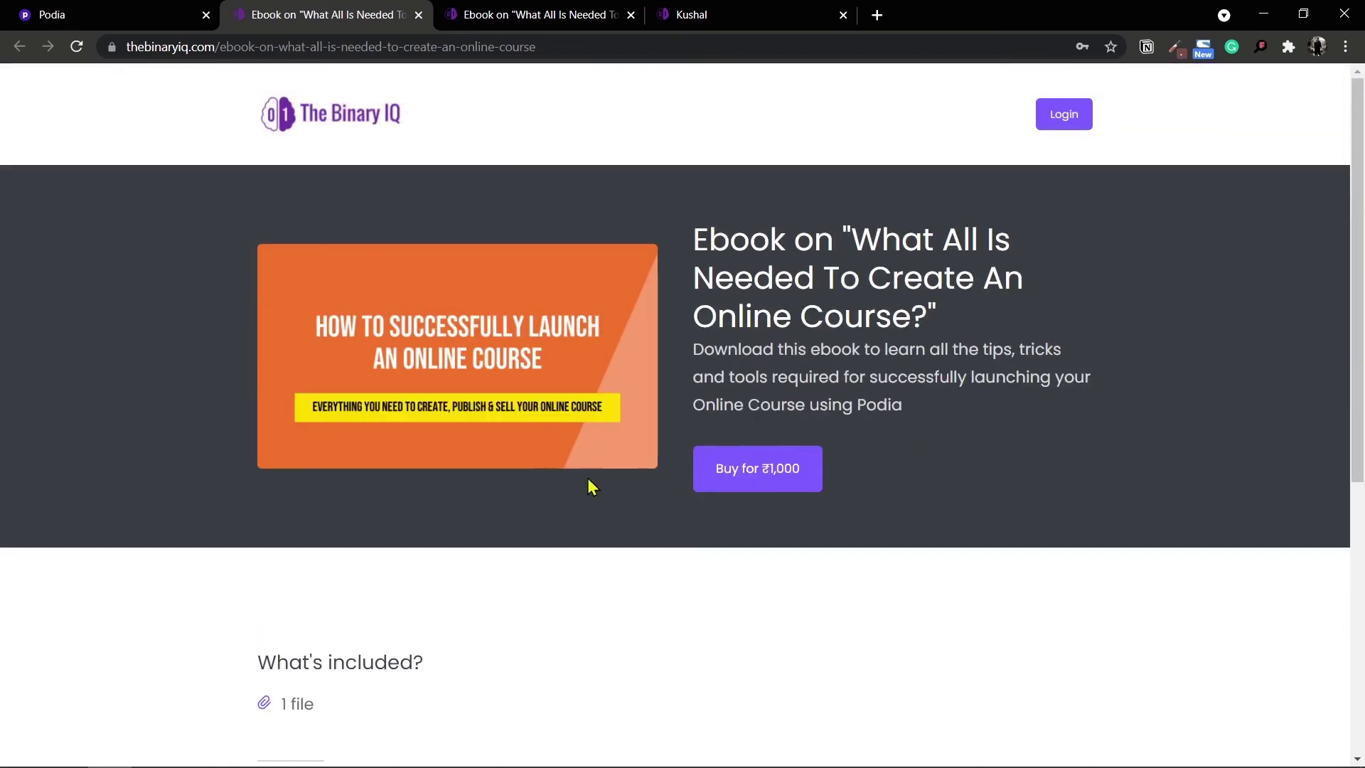
scroll(759, 491, "down", 7)
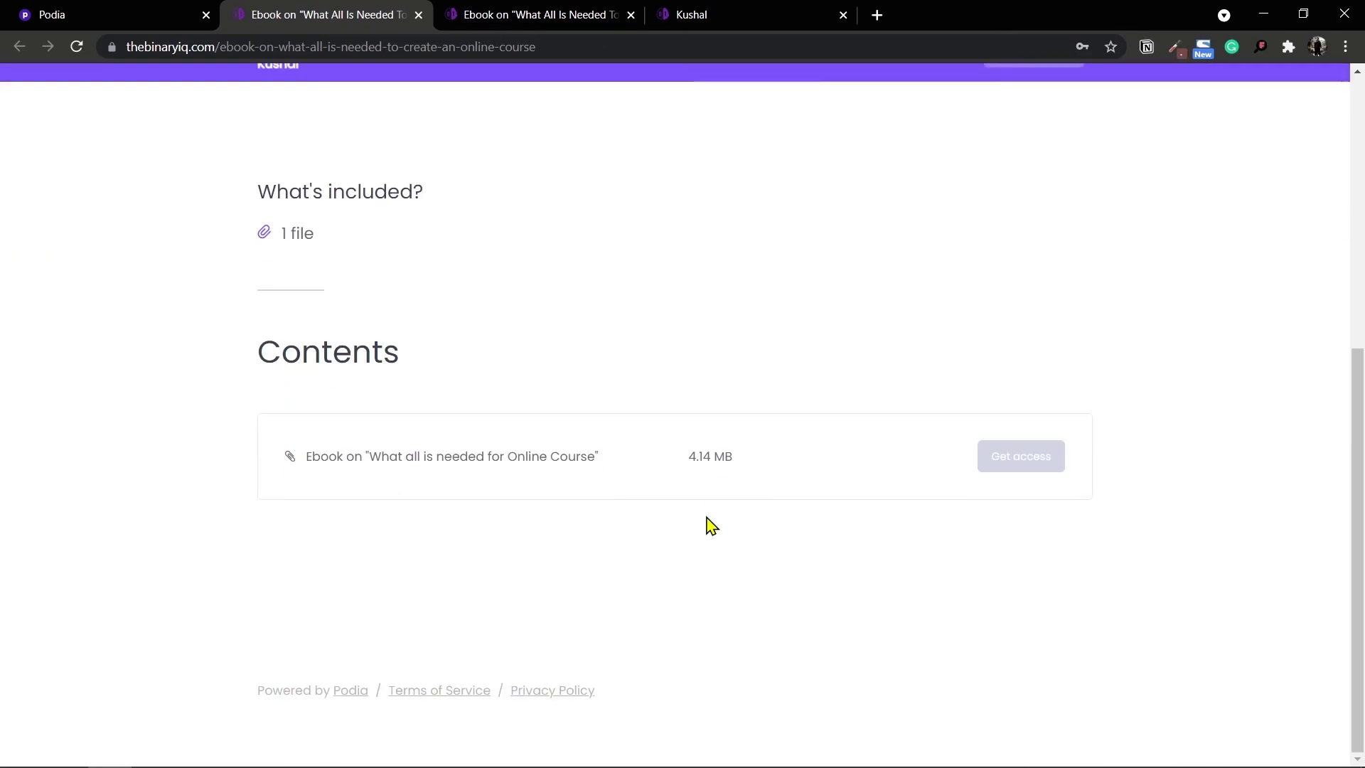
left_click(158, 17)
scroll(753, 590, "down", 7)
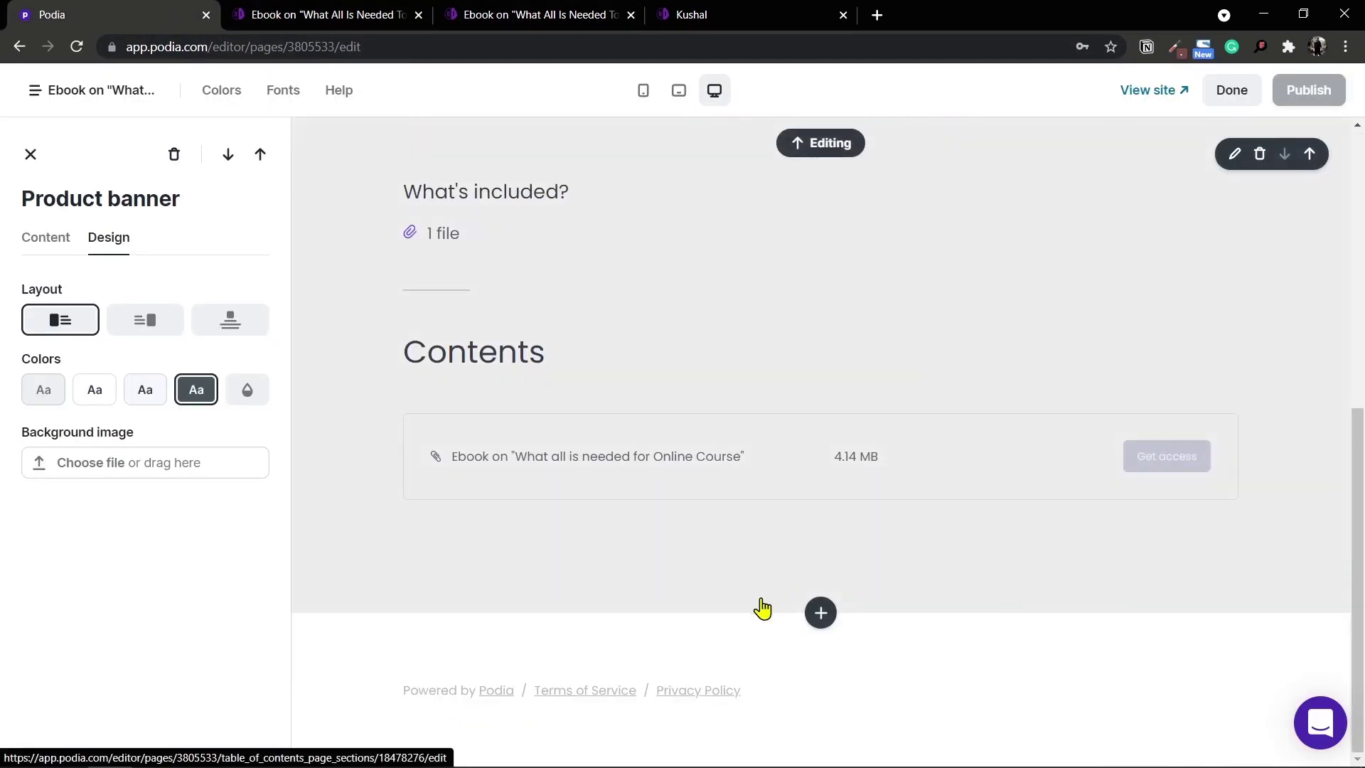
- Insert a FAQs section below Contents and give it the Light theme background
left_click(826, 622)
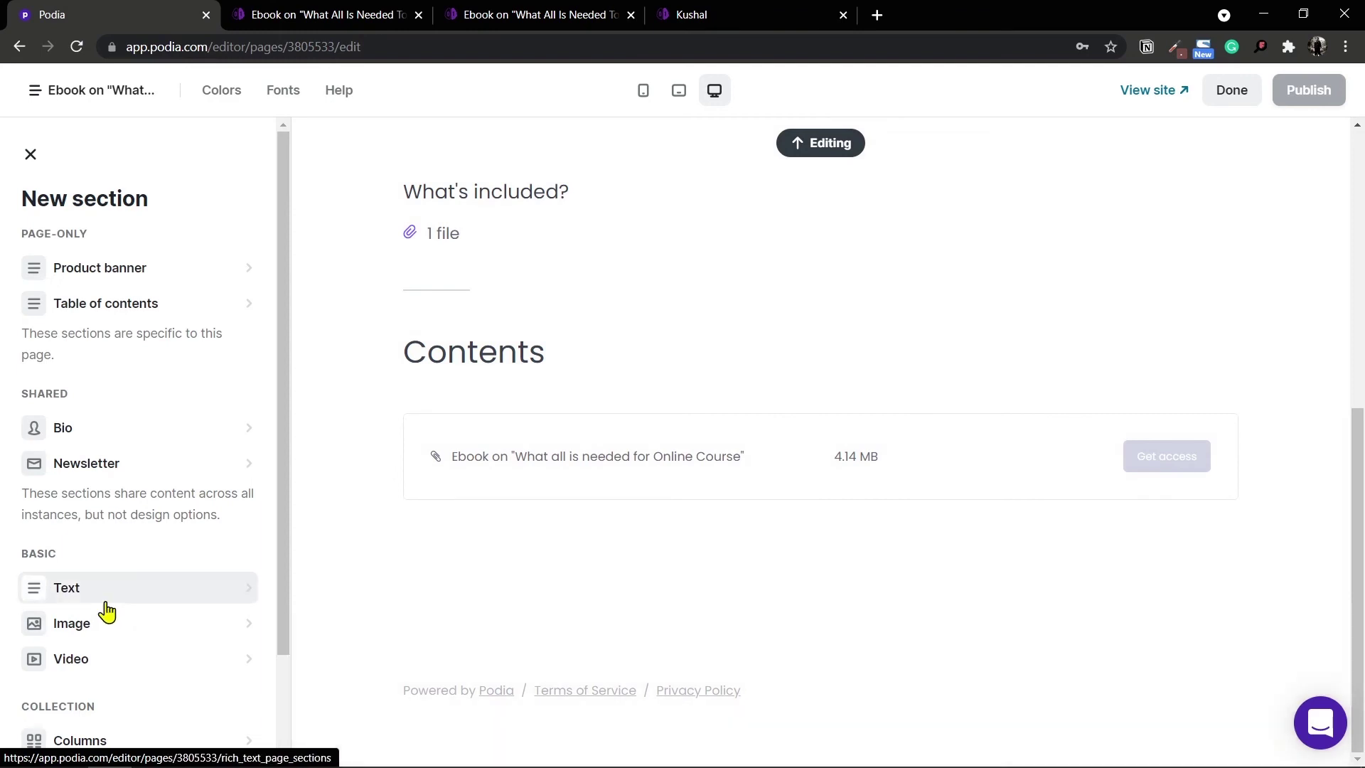
scroll(113, 588, "down", 2)
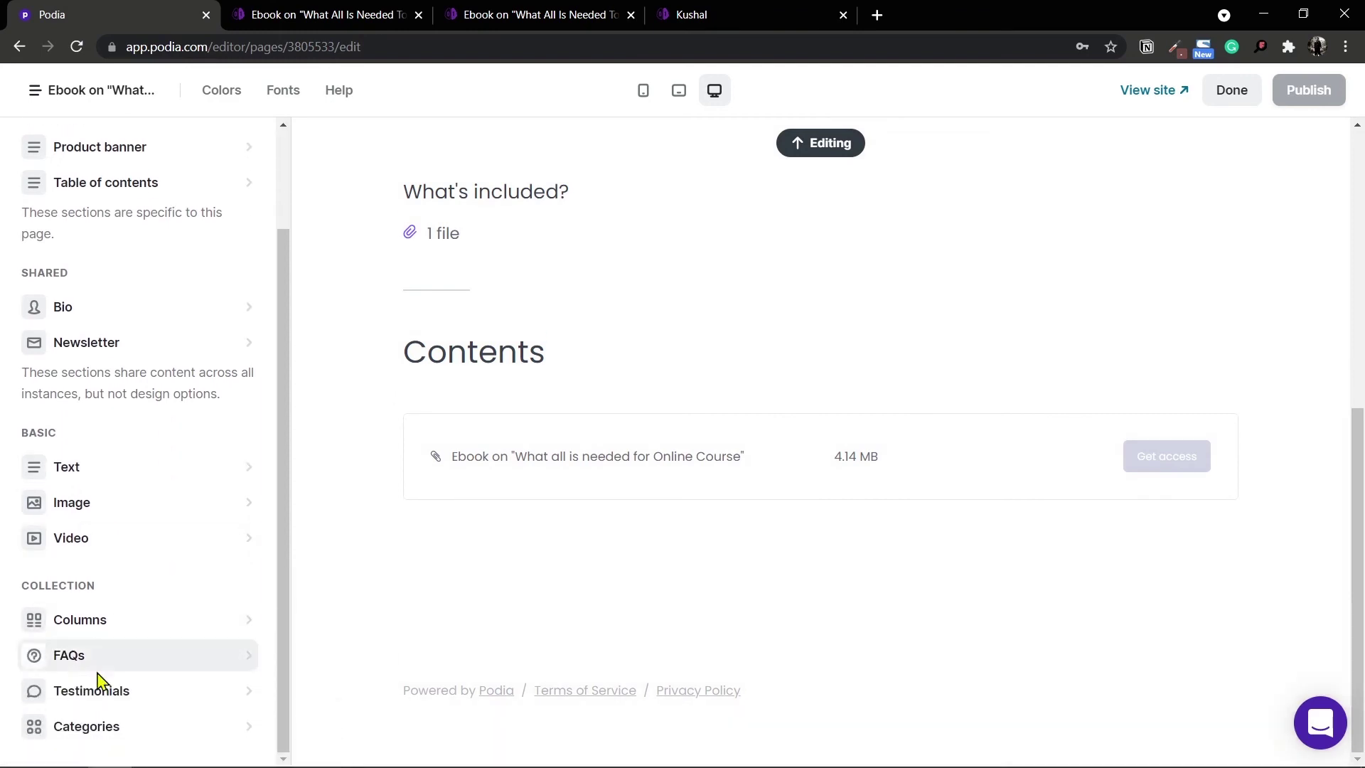
left_click(138, 659)
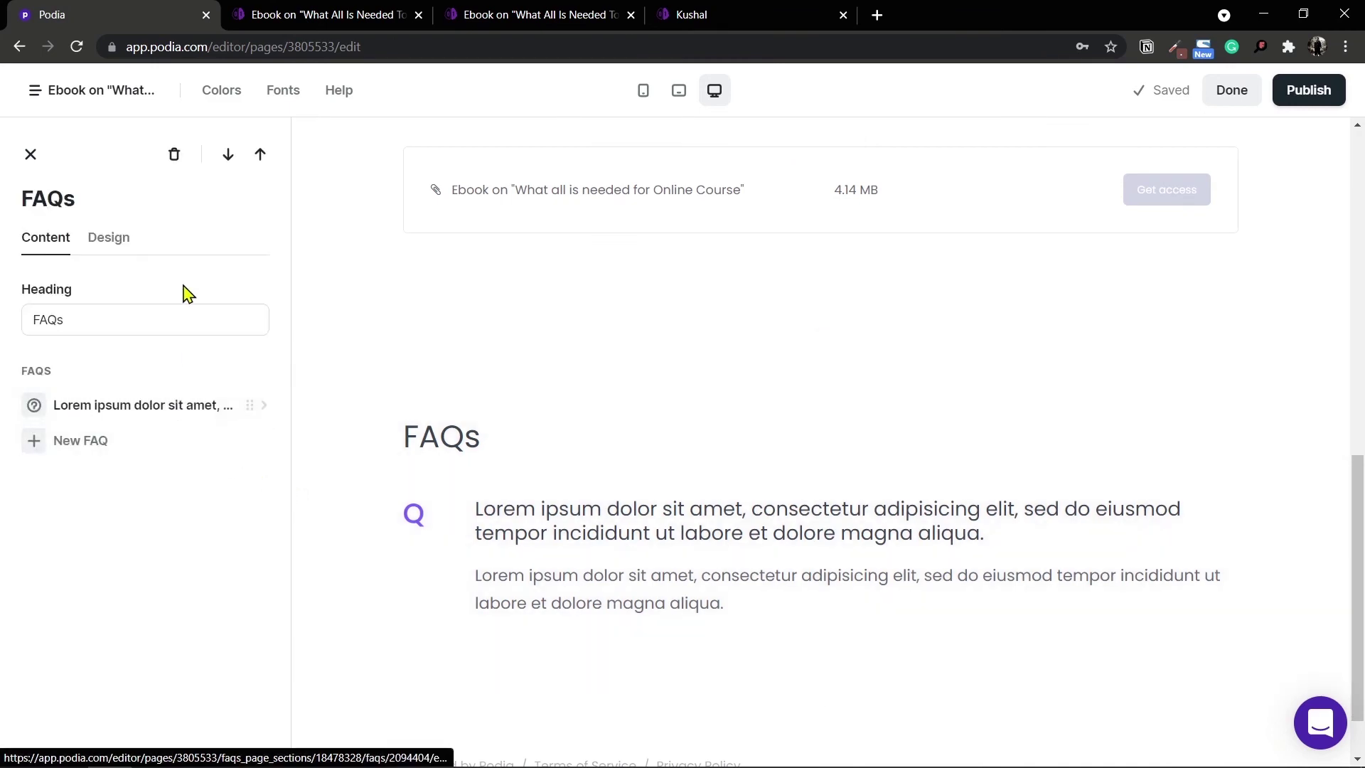
left_click(114, 245)
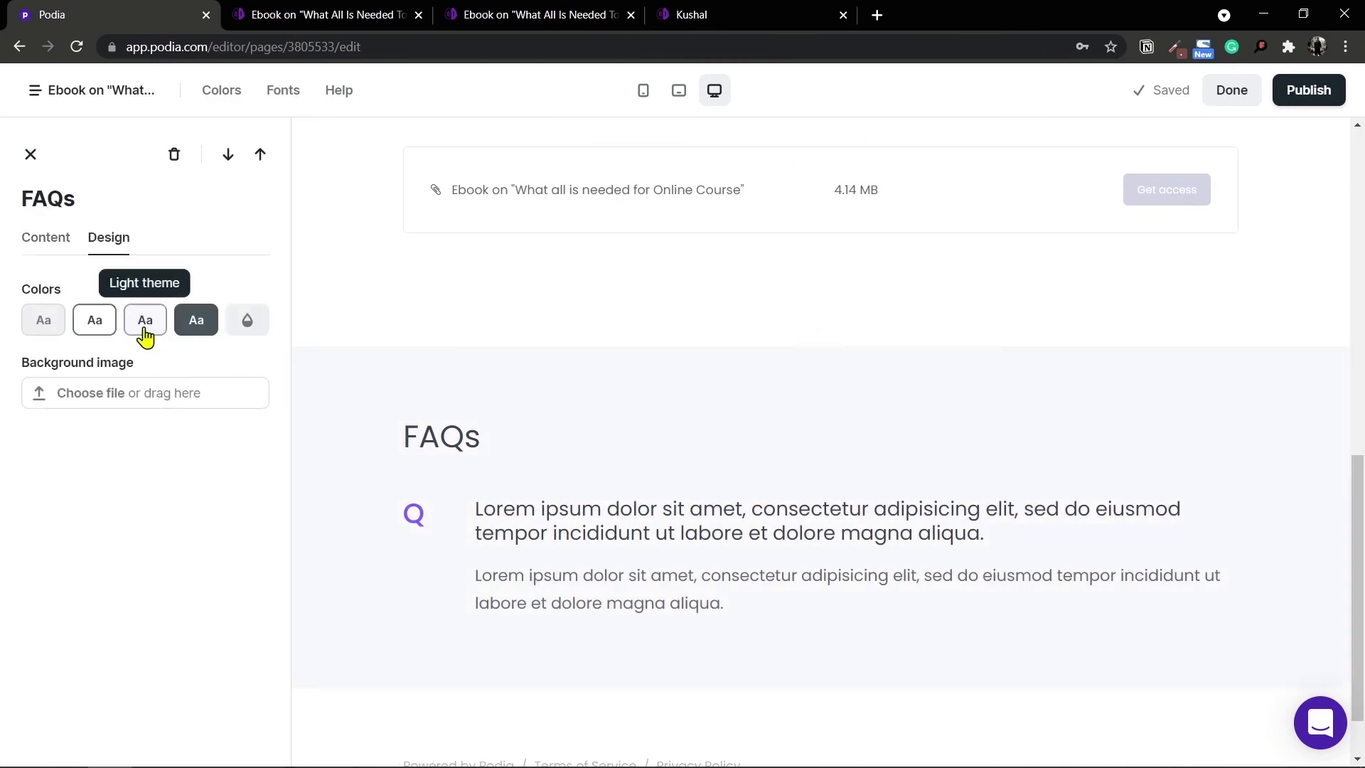
left_click(146, 329)
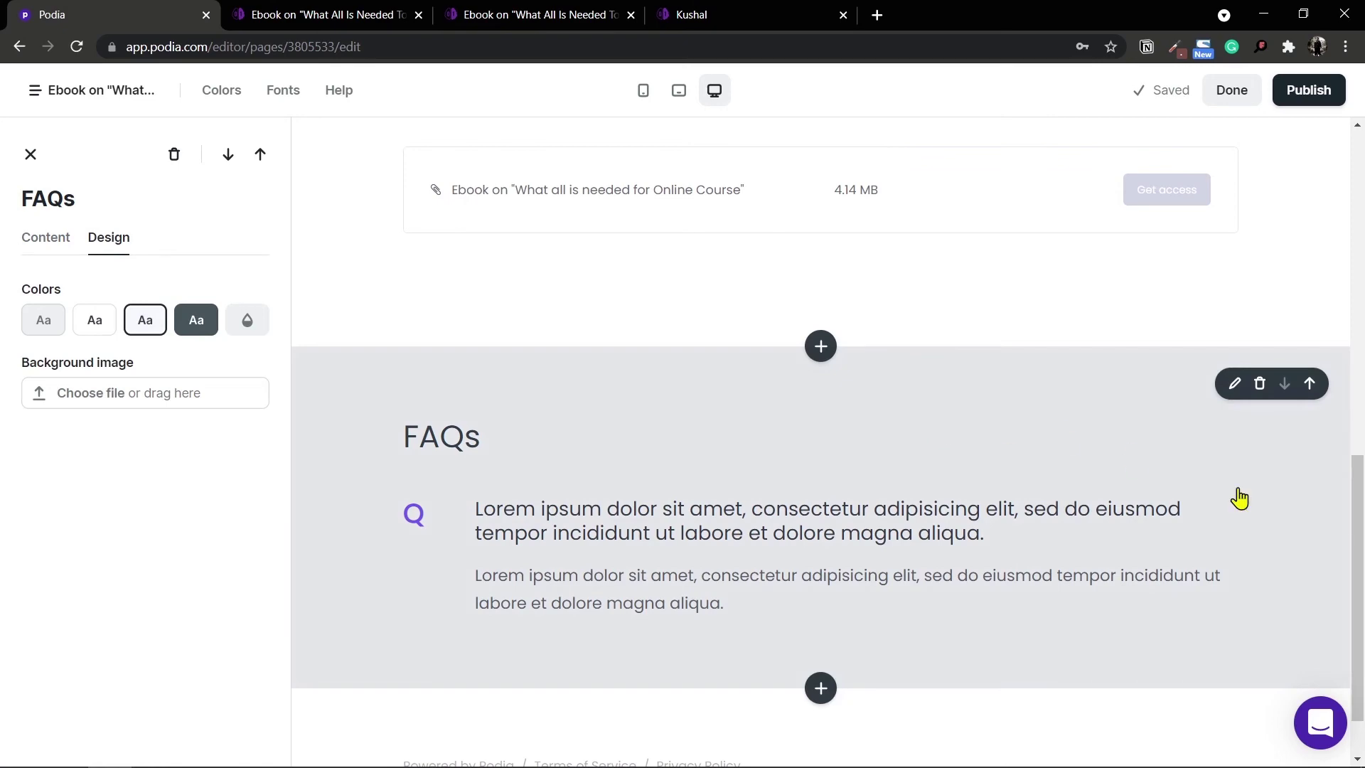
scroll(1240, 497, "up", 7)
scroll(1304, 505, "down", 4)
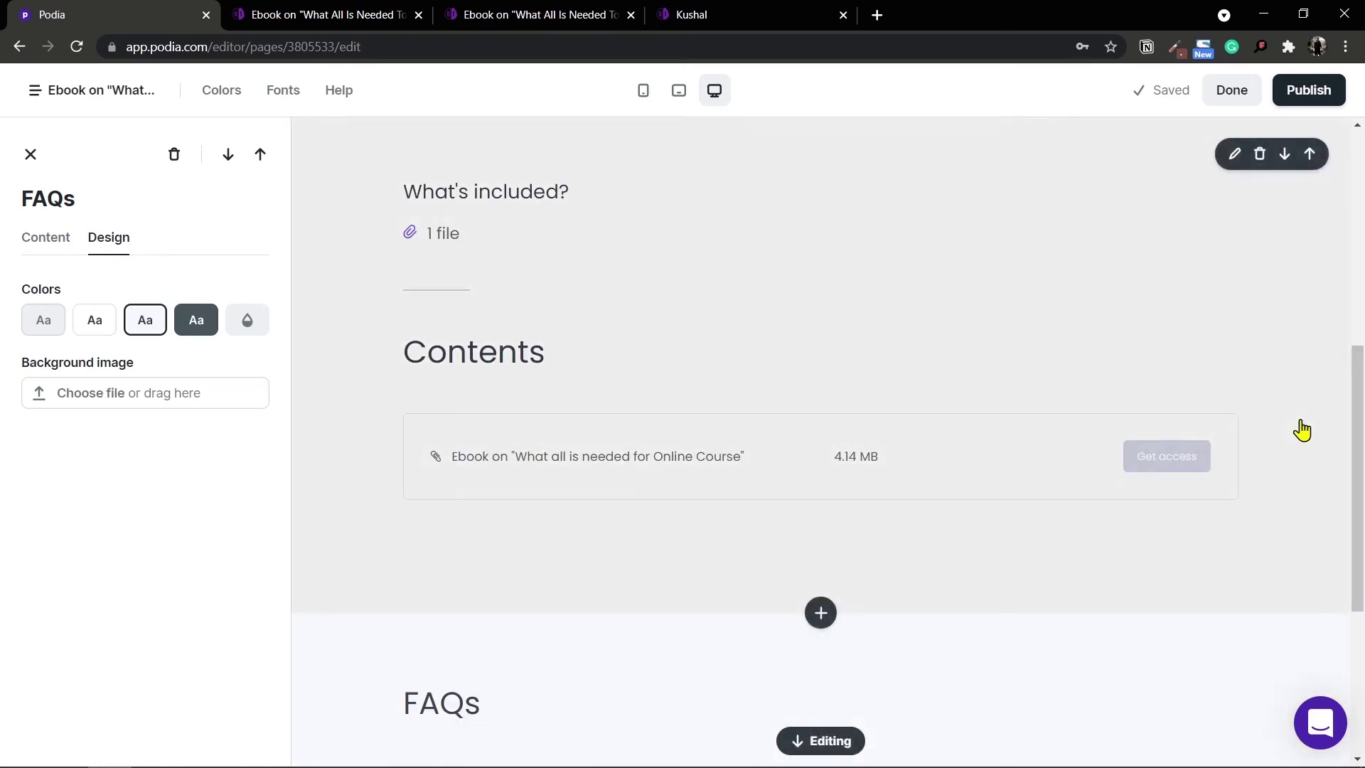
scroll(1301, 426, "down", 5)
left_click(824, 620)
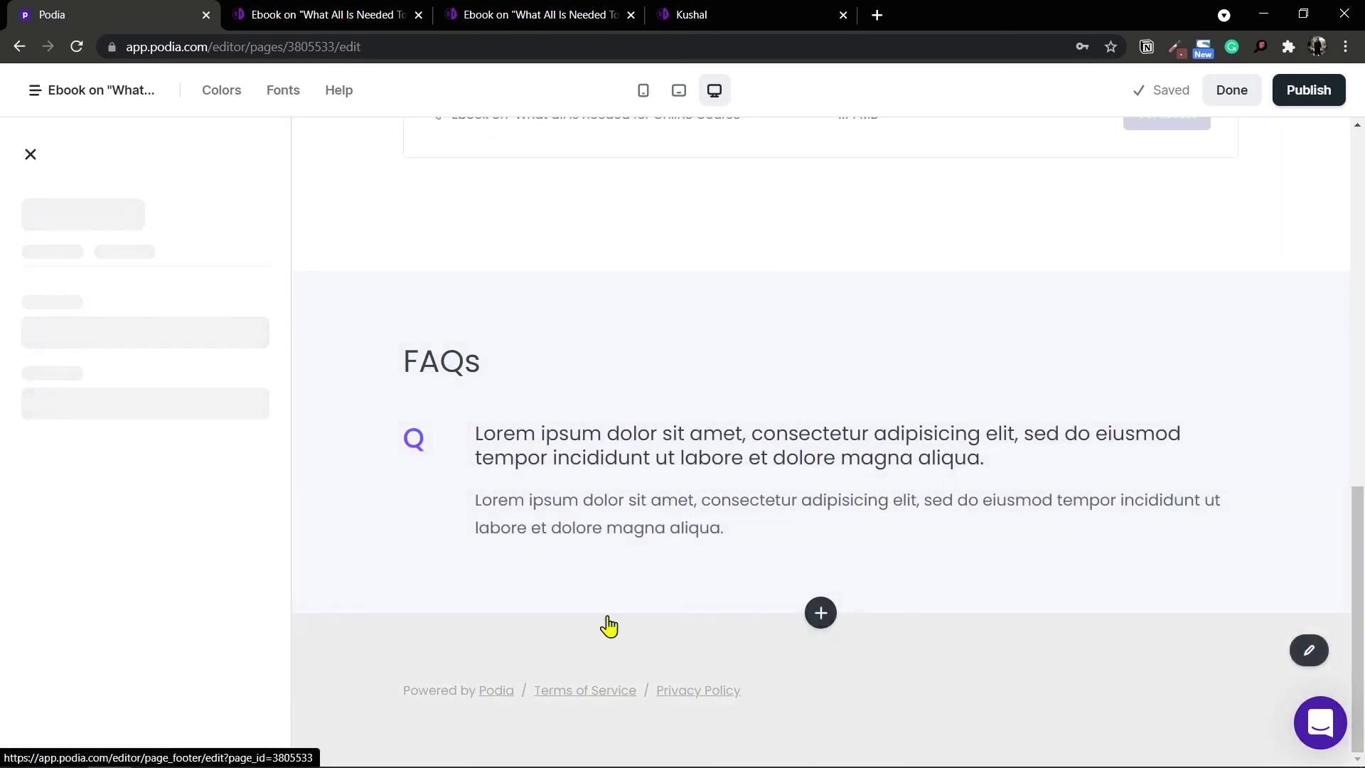
- Add a Bio section below the FAQs using the Modern - Left layout
left_click(135, 443)
scroll(1301, 591, "down", 4)
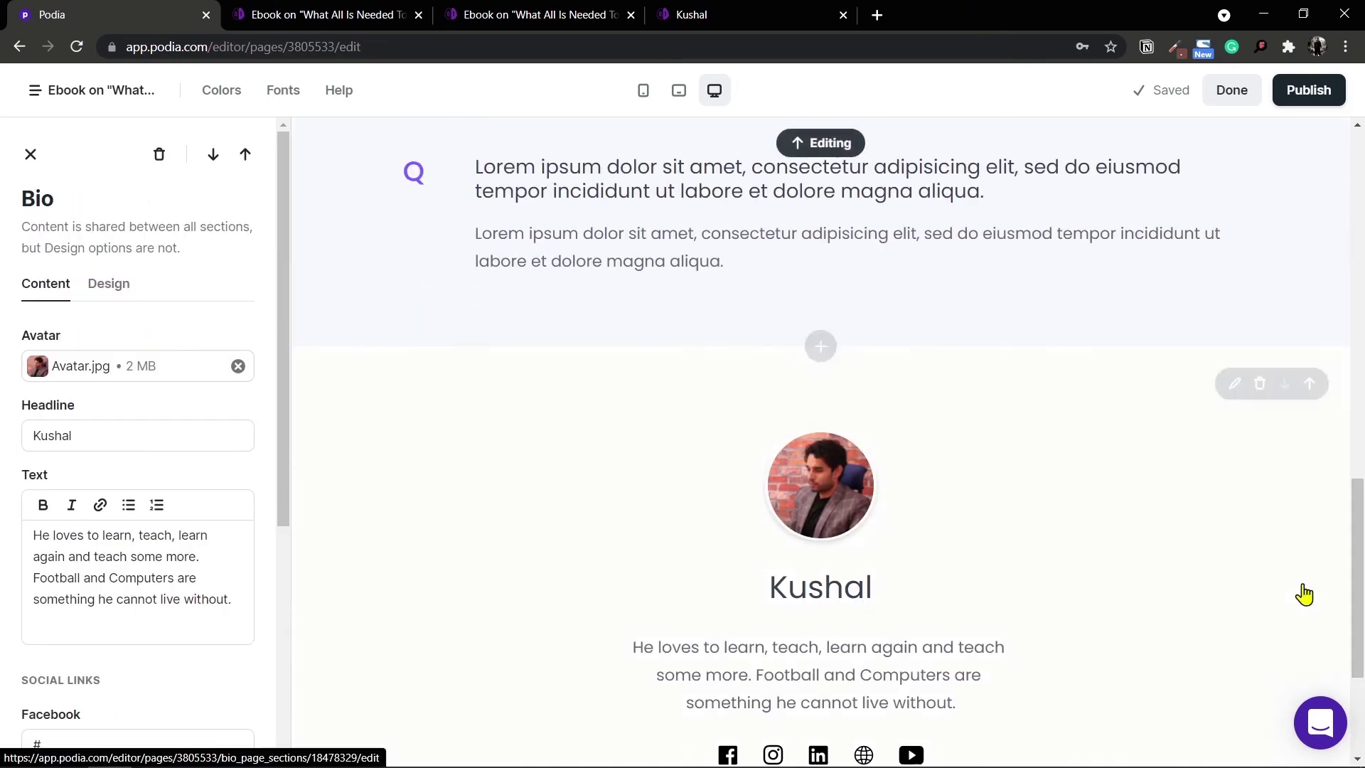
scroll(828, 548, "down", 1)
left_click(960, 540)
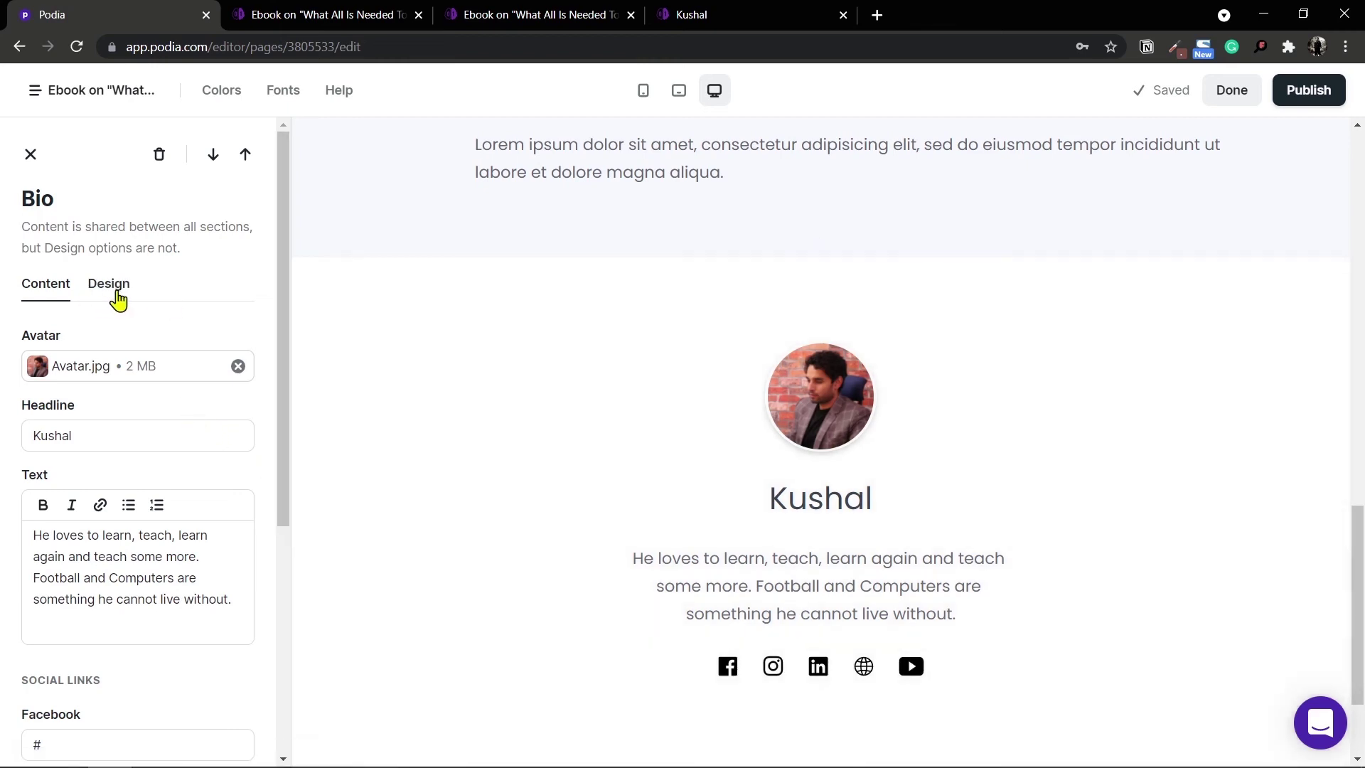
left_click(108, 286)
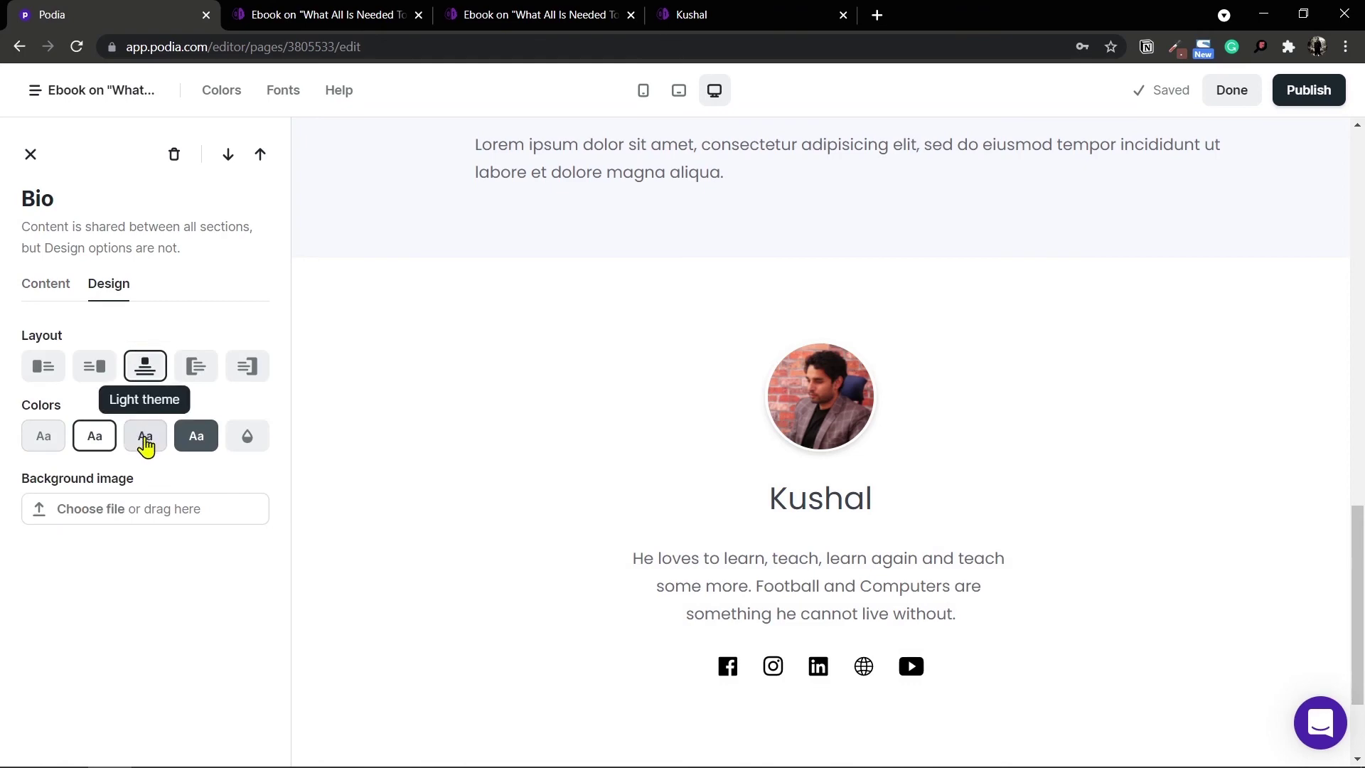
left_click(197, 370)
scroll(694, 488, "down", 5)
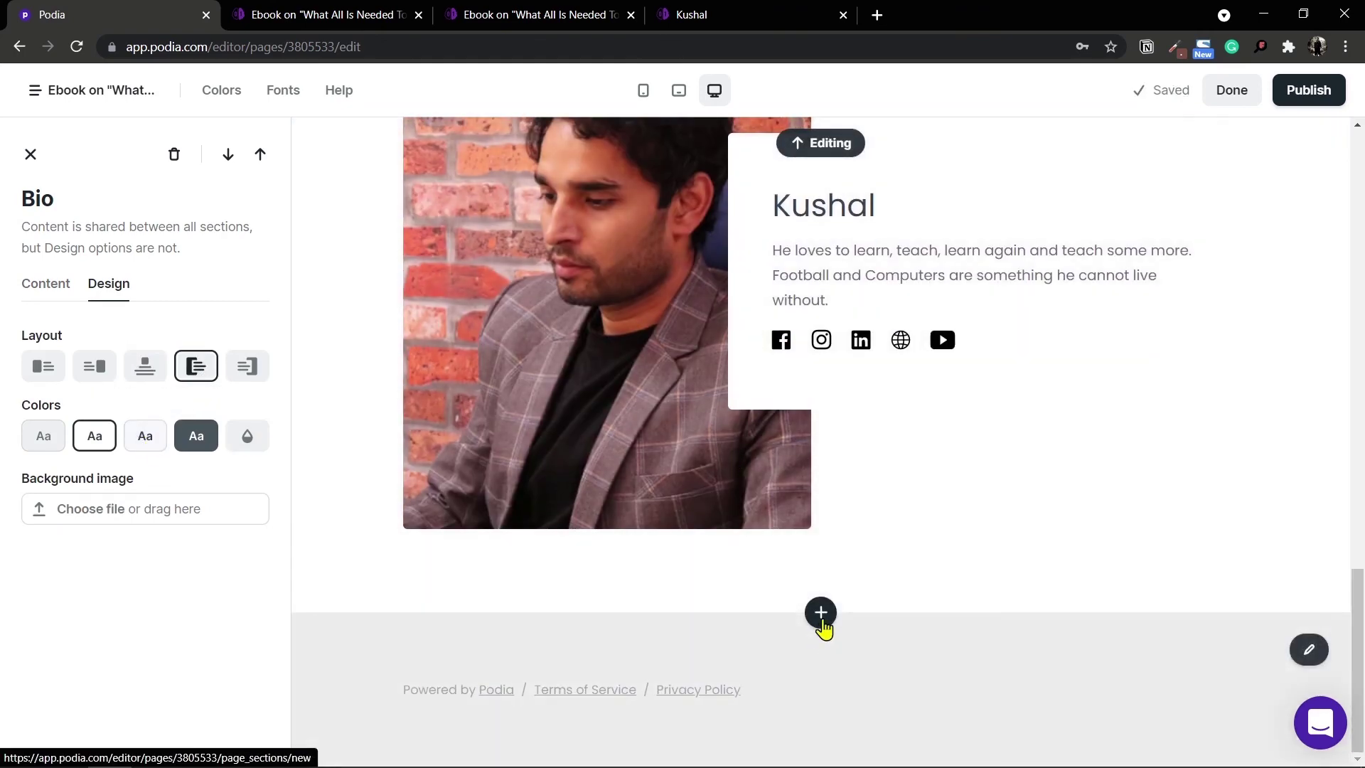
- Add a Newsletter signup section below the bio with the Light theme background
left_click(821, 614)
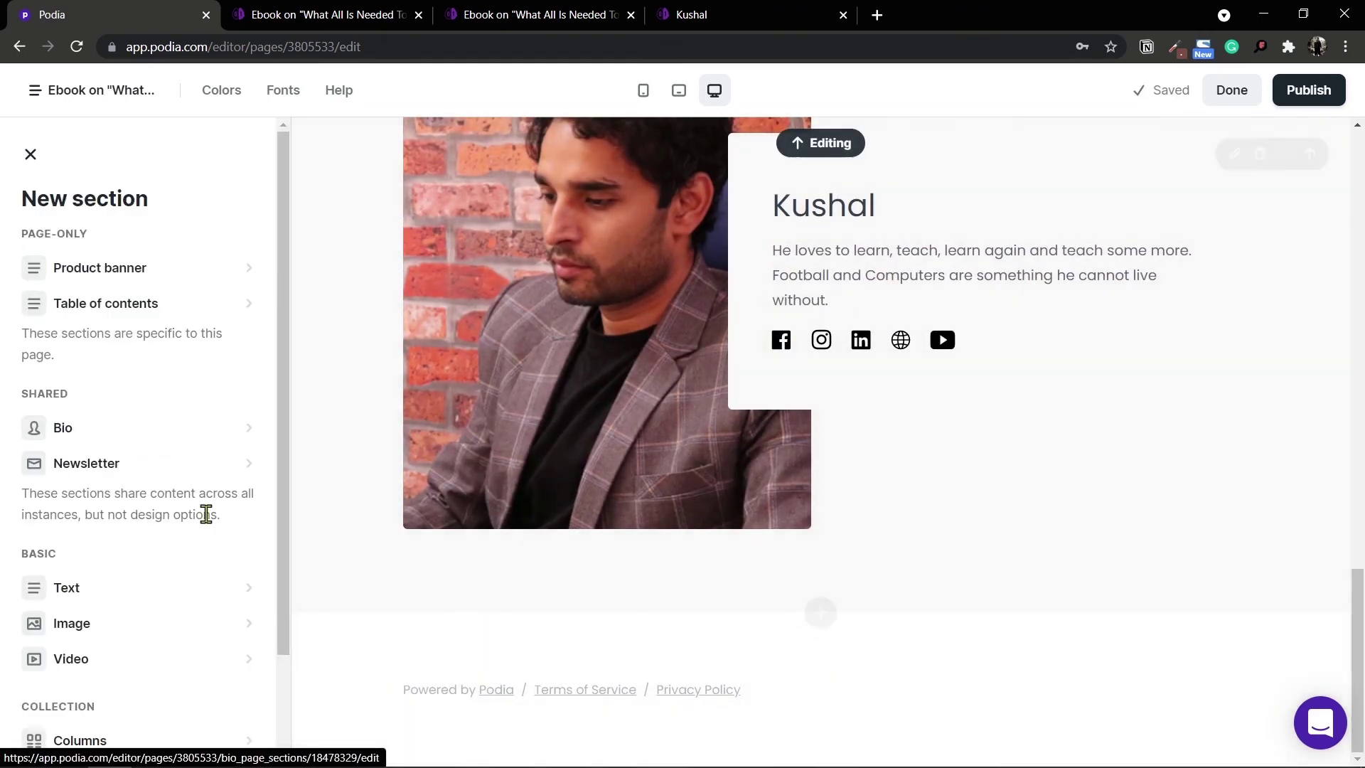
left_click(226, 466)
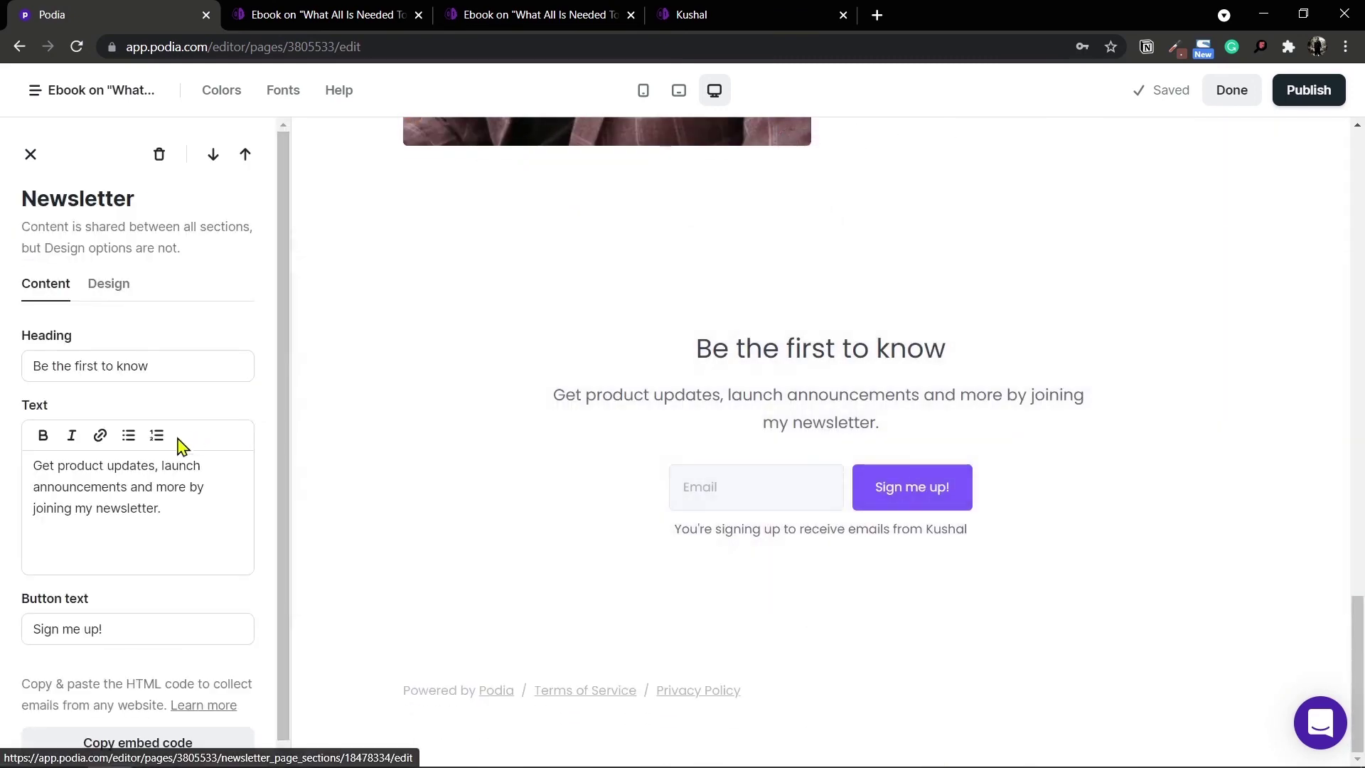
left_click(106, 285)
left_click(145, 365)
scroll(1359, 377, "up", 5)
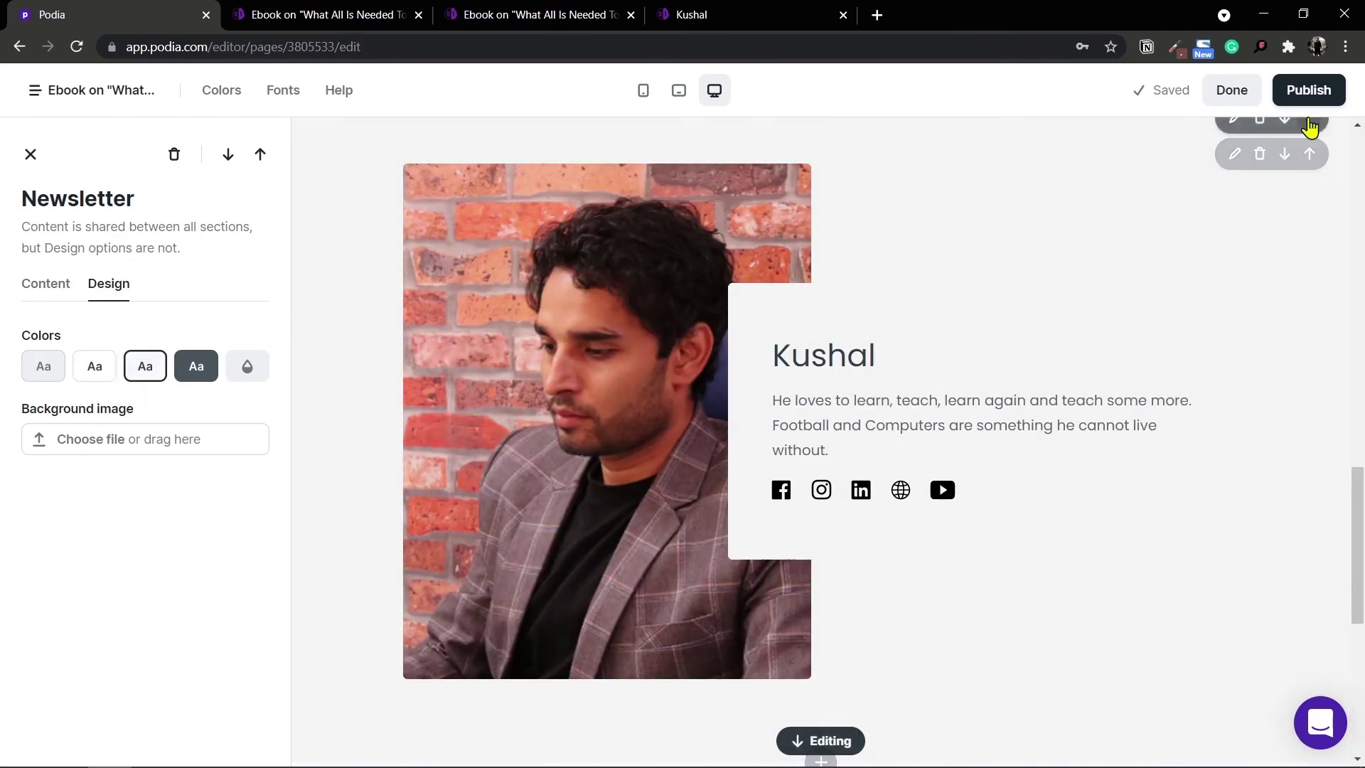
- Publish the page and scroll through the live version showing the FAQs, Bio and Newsletter sections
left_click(1331, 93)
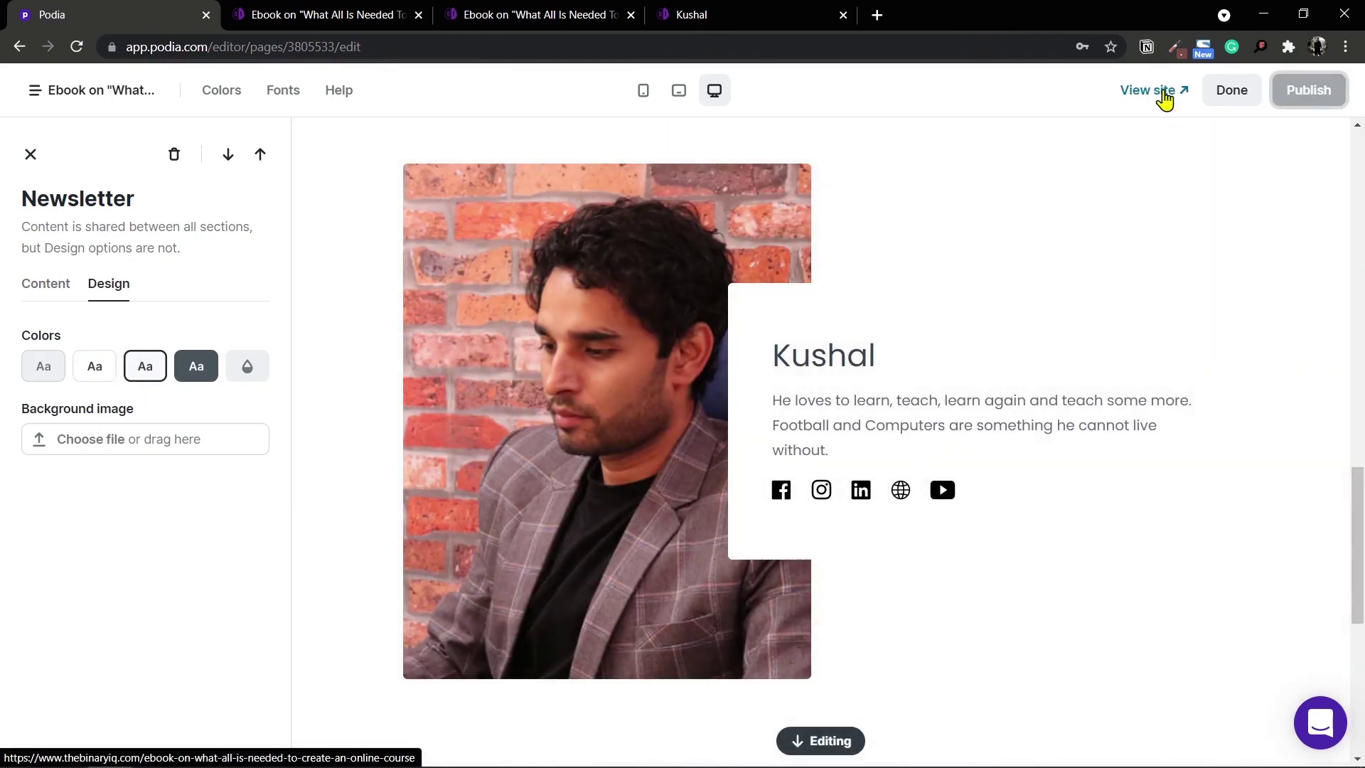
left_click(1158, 92)
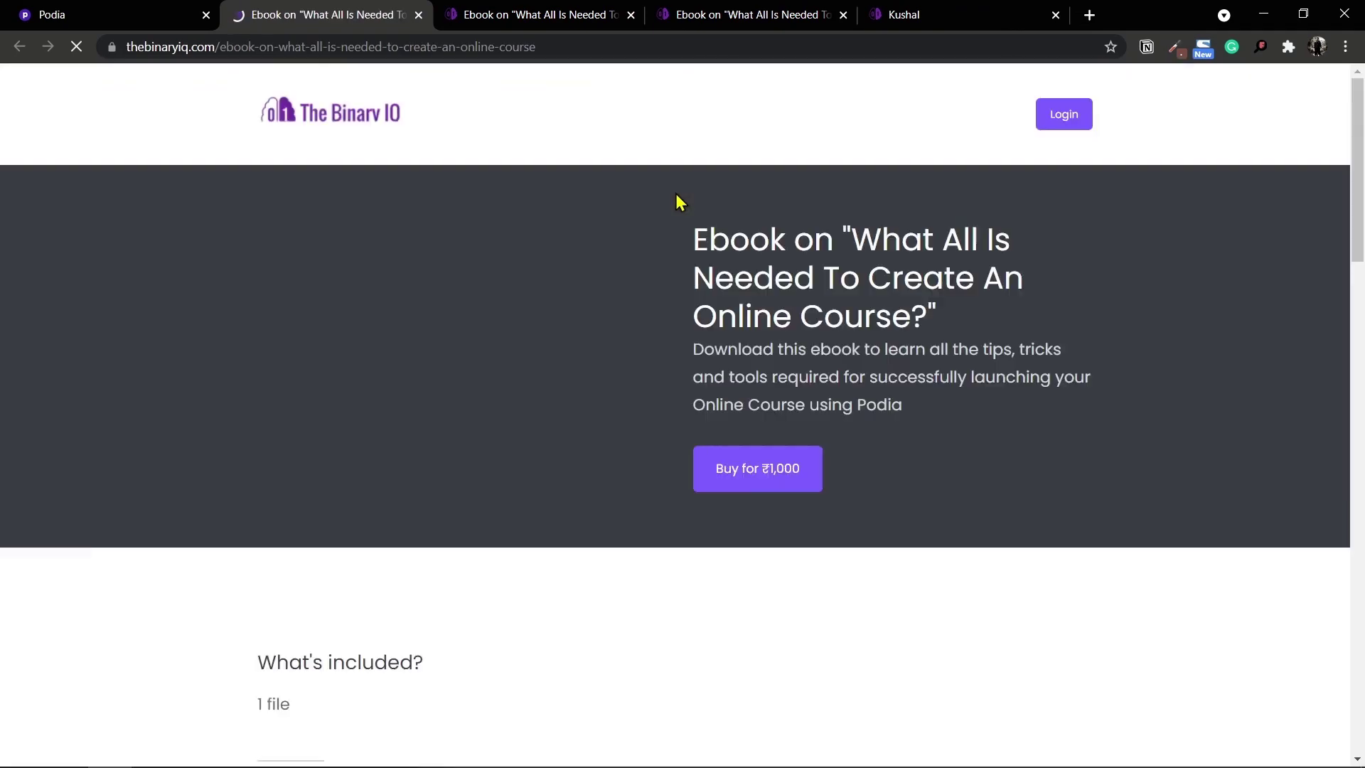
scroll(1121, 403, "down", 1)
scroll(1120, 403, "down", 10)
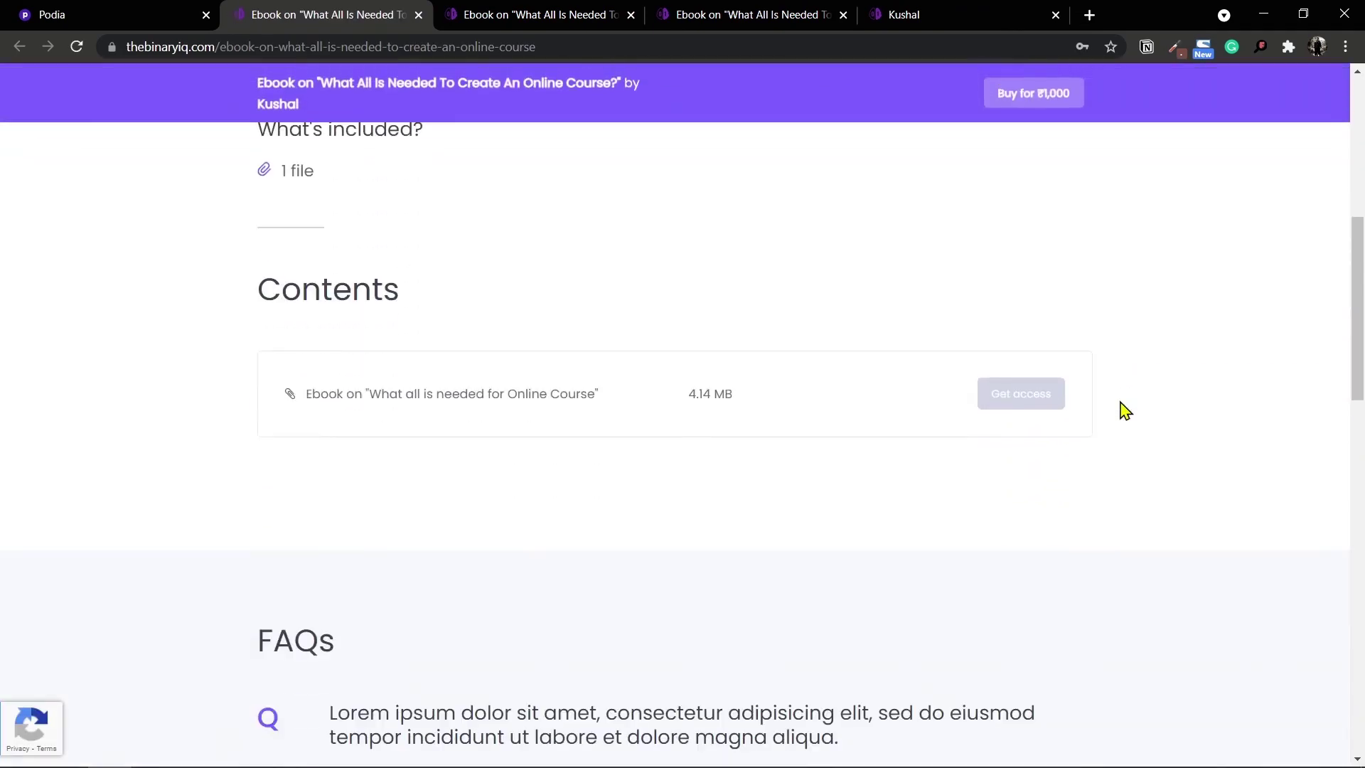
scroll(1121, 410, "down", 10)
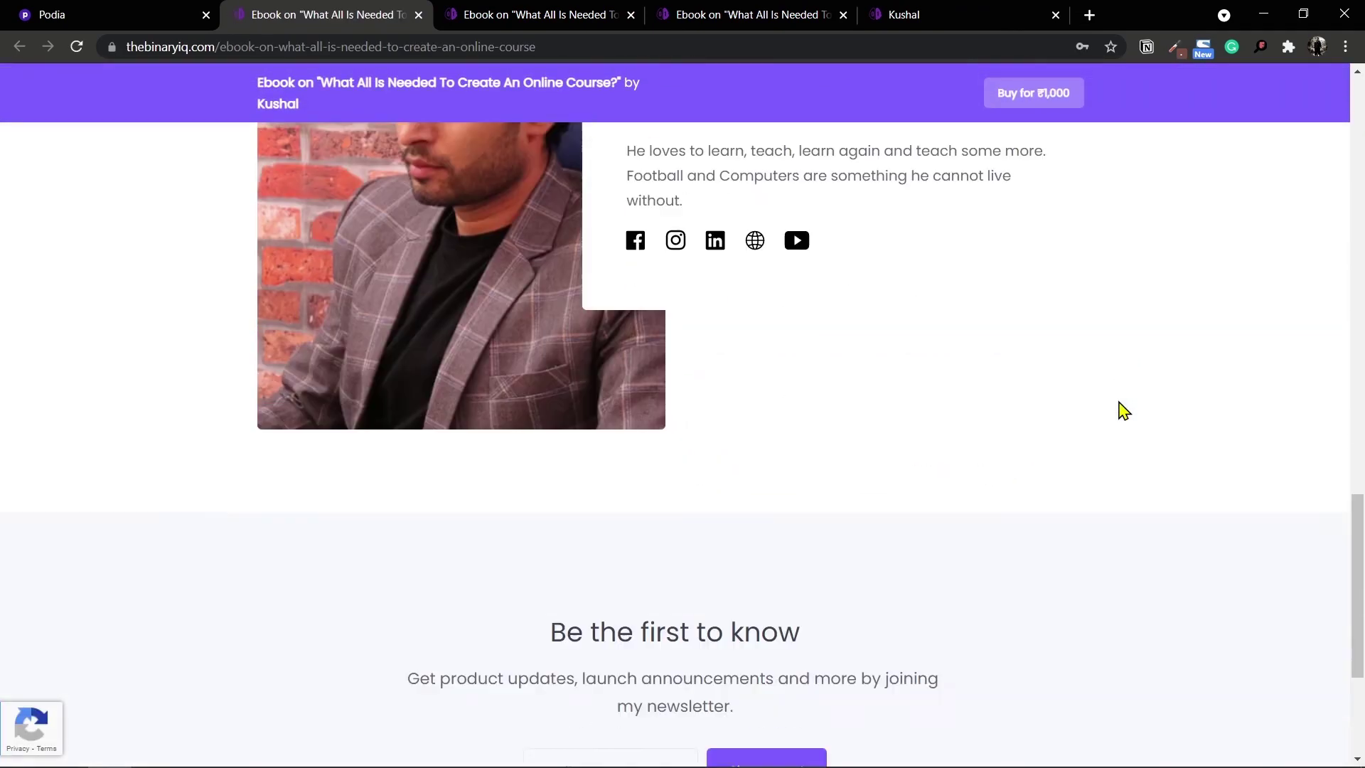
scroll(1108, 469, "up", 10)
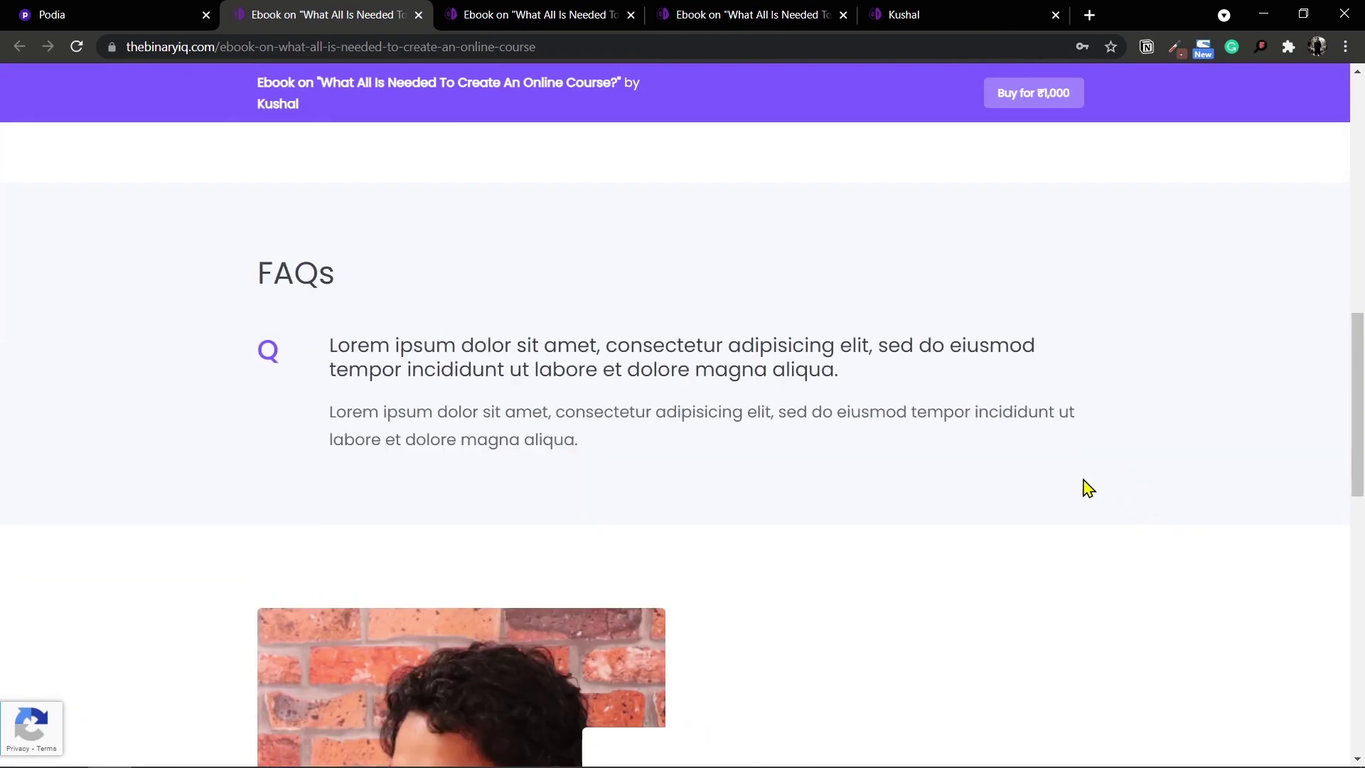
scroll(393, 557, "up", 5)
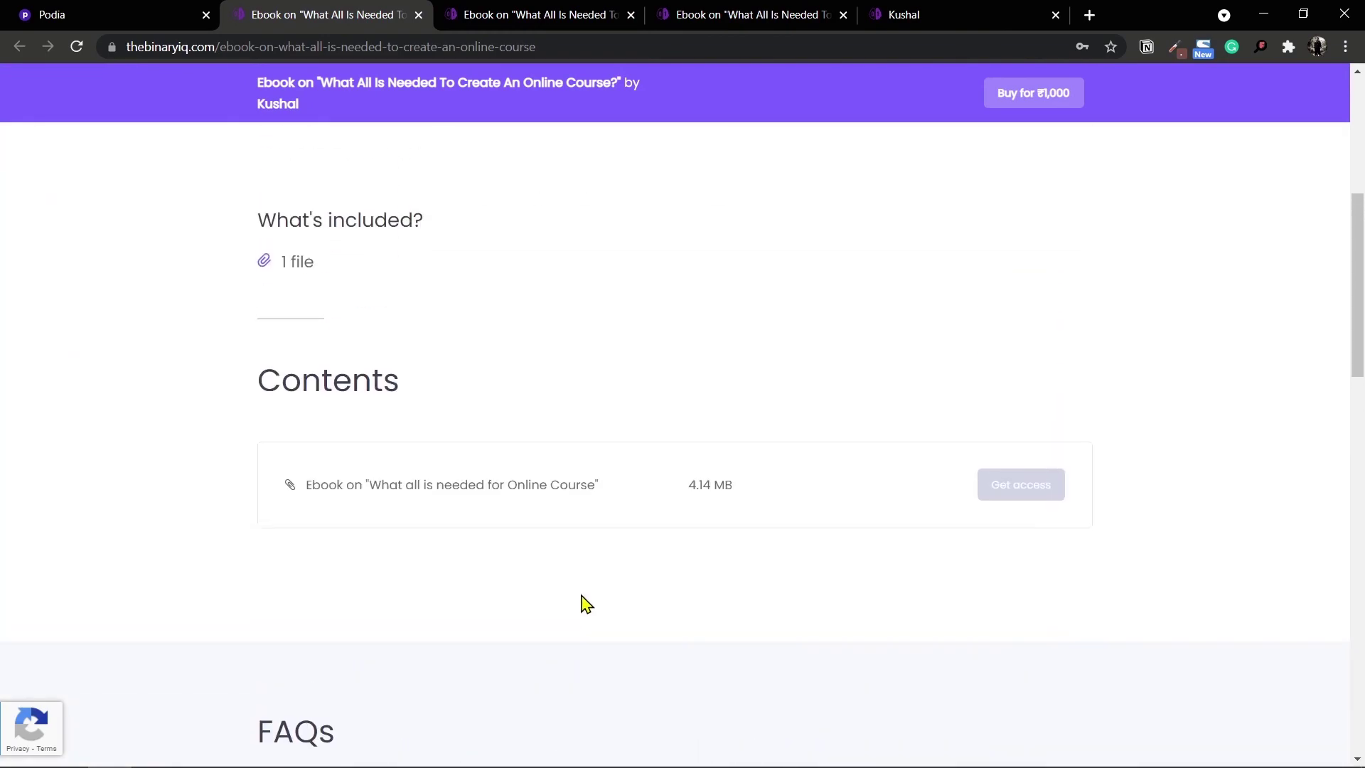
scroll(375, 551, "down", 3)
scroll(609, 594, "up", 8)
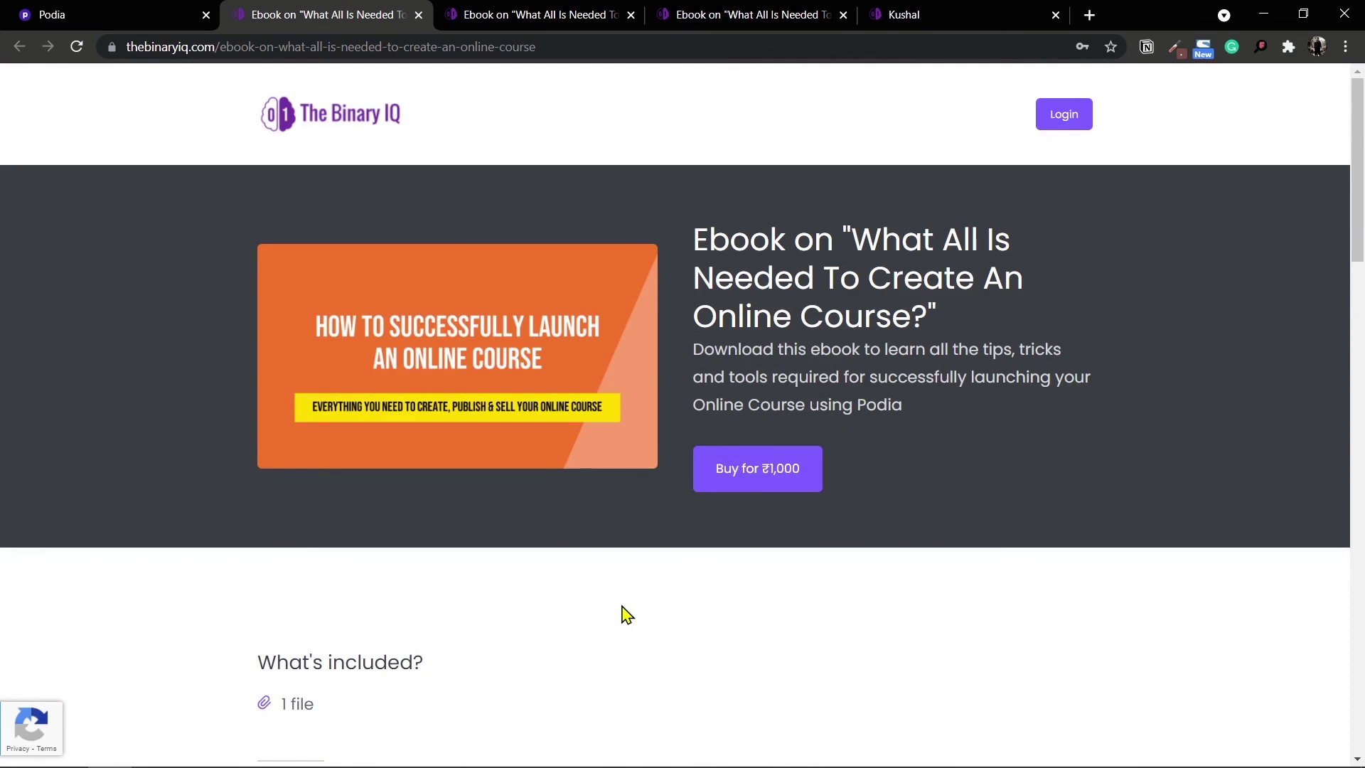